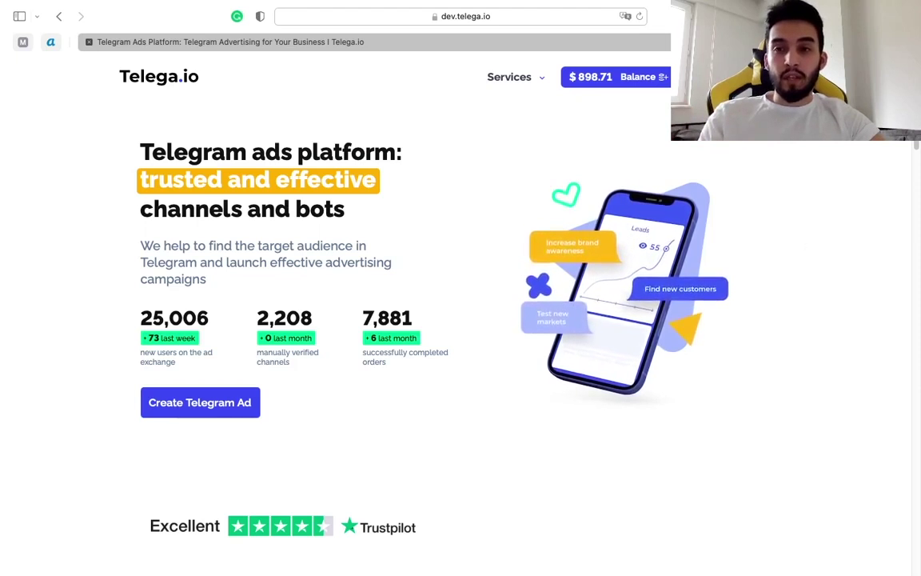
- Open My channels and chats from the account menu to list the six channels
left_click(703, 77)
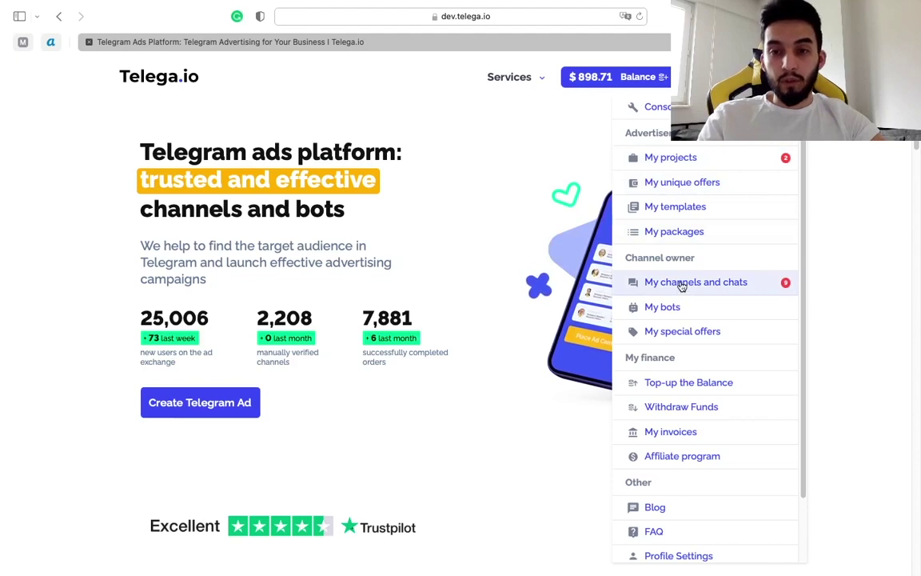
left_click(681, 285)
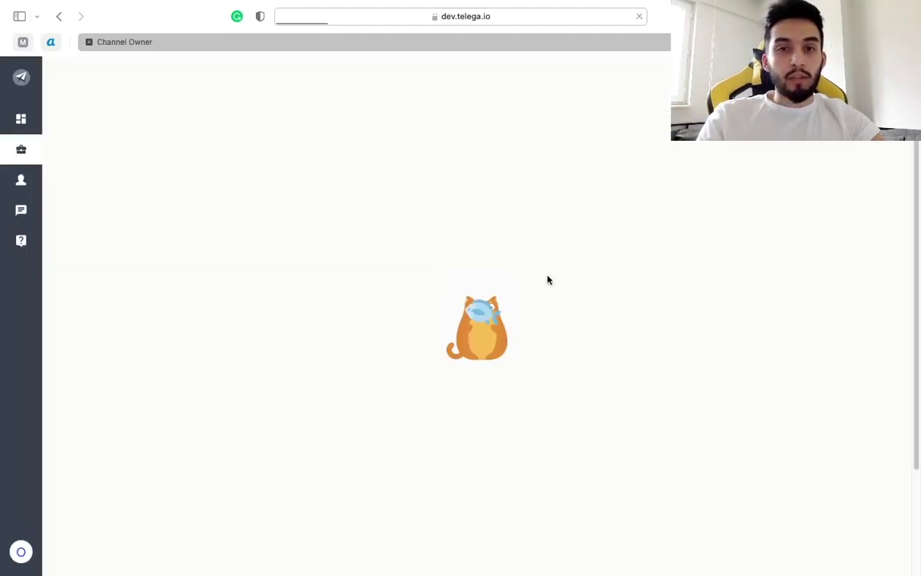
scroll(547, 280, "down", 3)
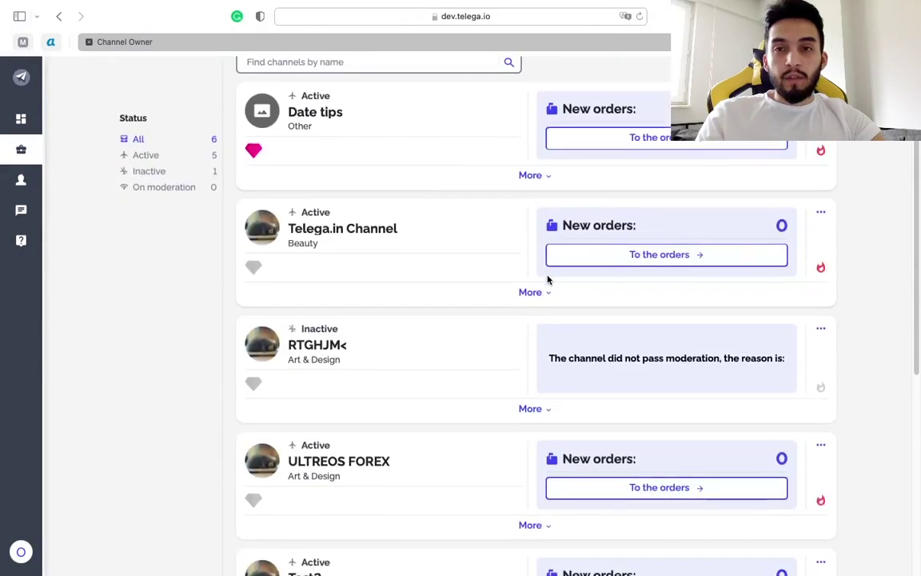
scroll(548, 280, "up", 3)
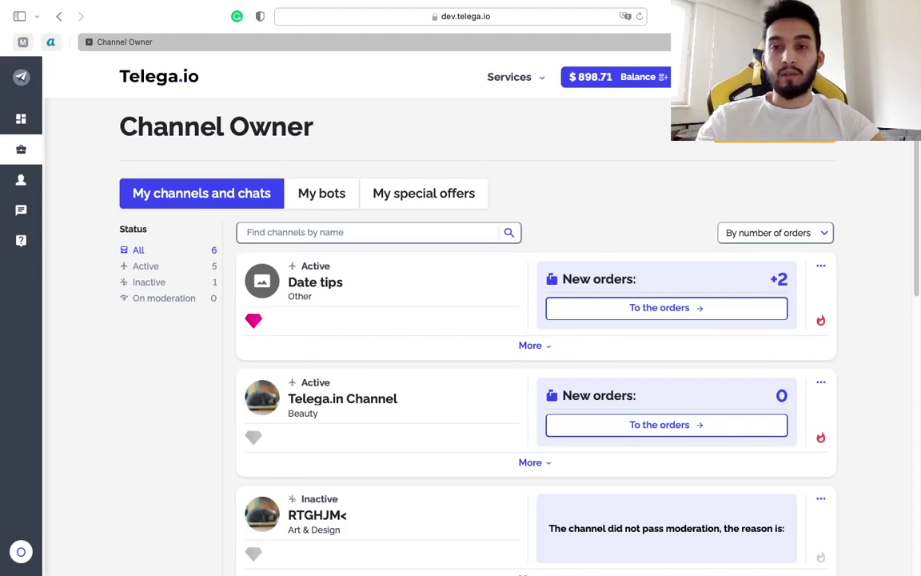
left_click(774, 136)
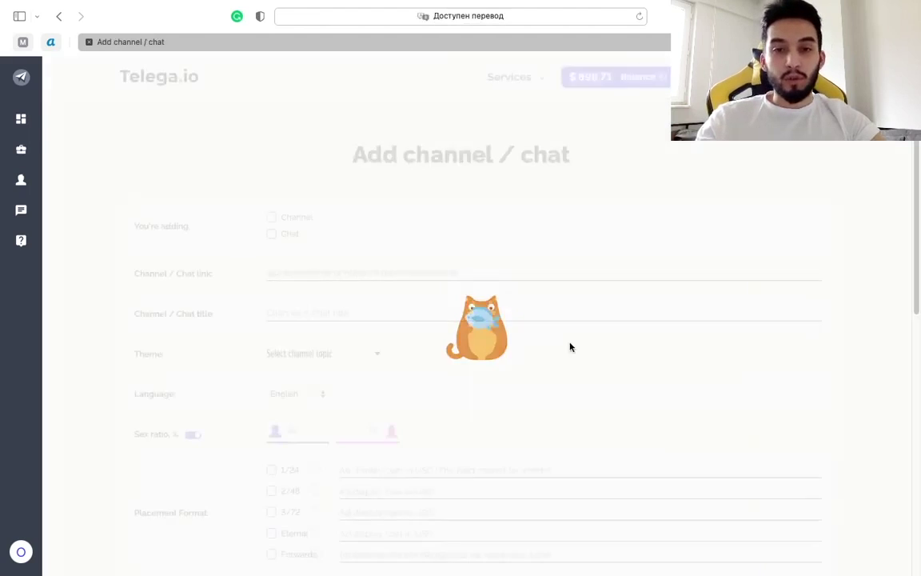
scroll(525, 382, "down", 4)
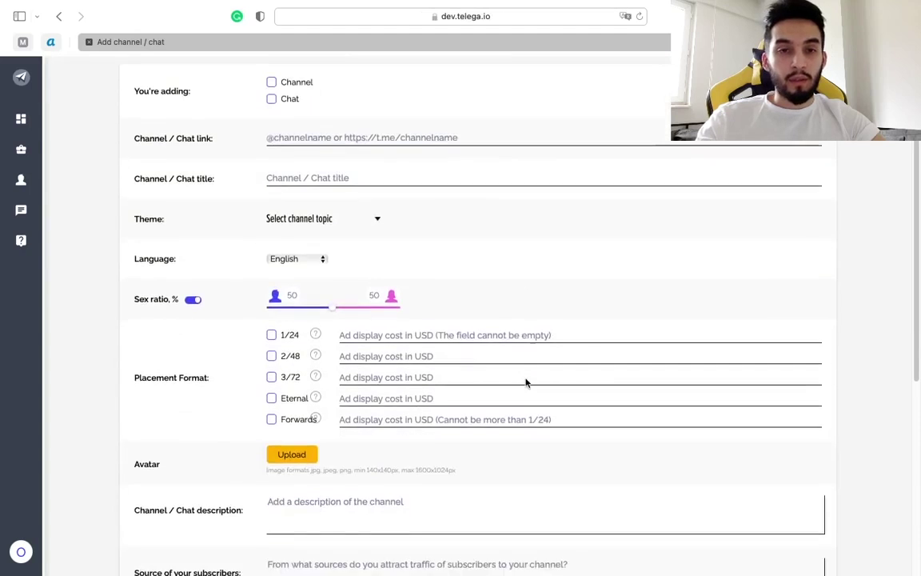
scroll(525, 382, "down", 5)
scroll(525, 380, "up", 8)
scroll(525, 378, "down", 3)
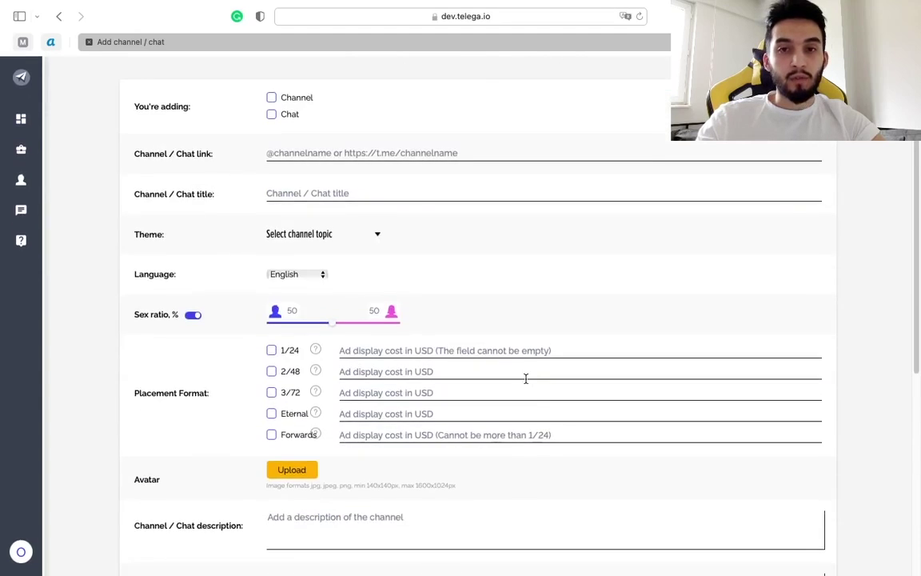
scroll(525, 379, "up", 4)
scroll(526, 380, "down", 10)
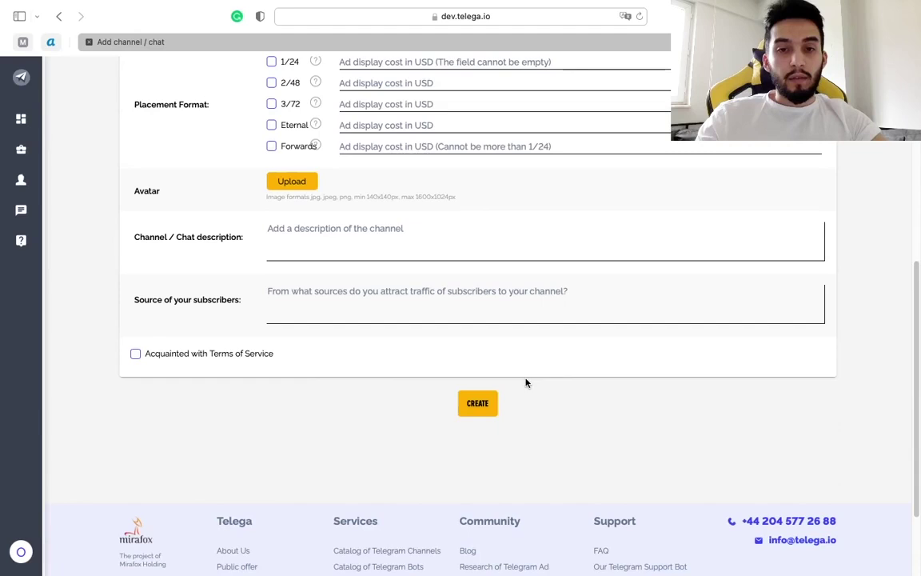
left_click(490, 408)
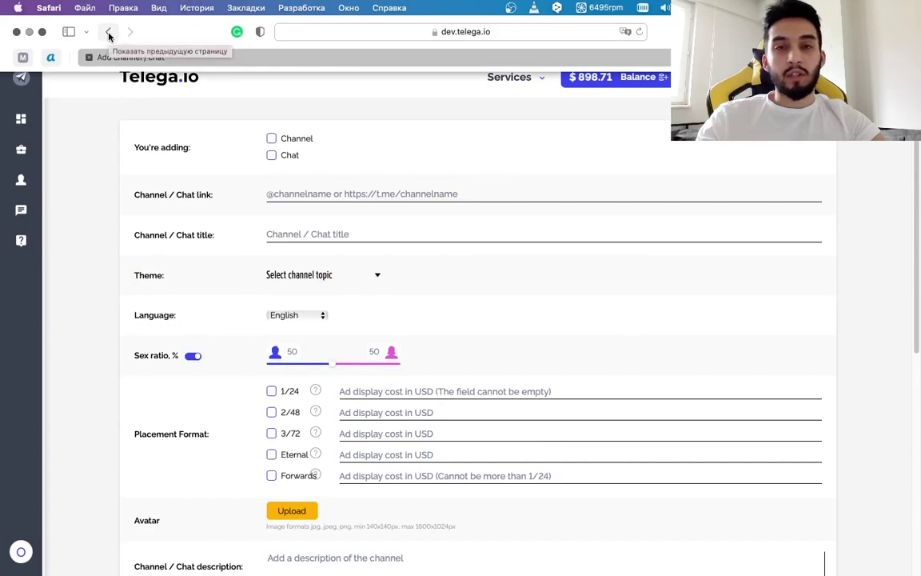
left_click(109, 34)
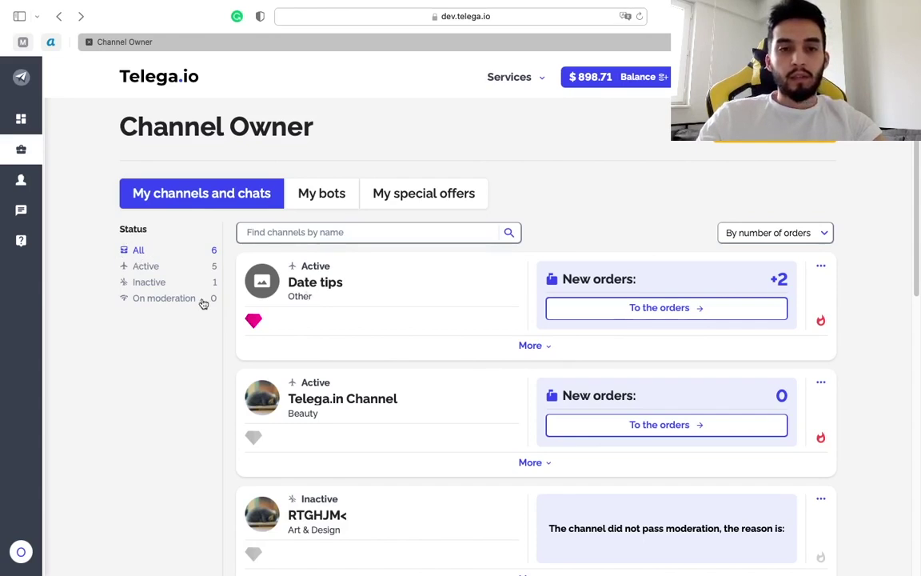
- Filter the channel list by Active, then Inactive, ending on On moderation with no channels
scroll(402, 461, "down", 10)
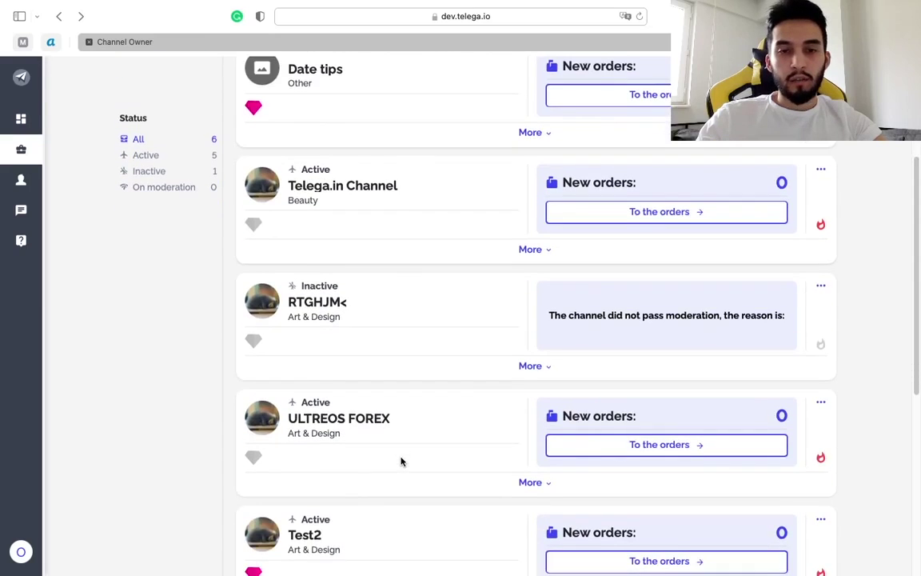
scroll(401, 461, "up", 10)
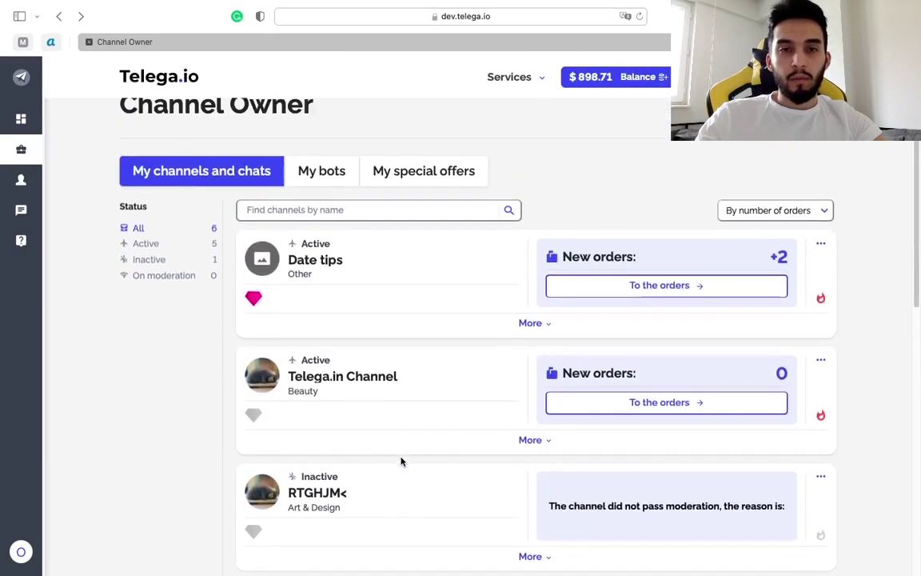
left_click(152, 229)
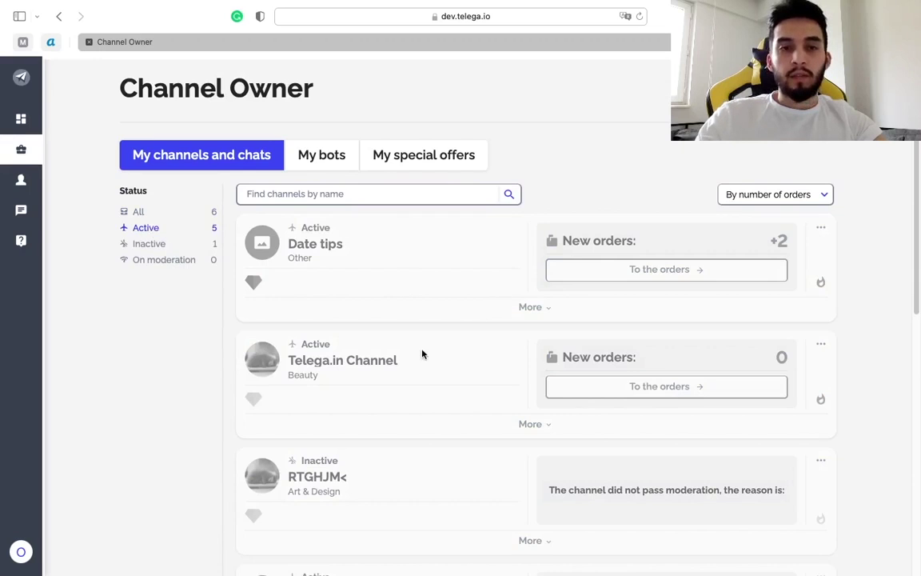
scroll(440, 340, "down", 3)
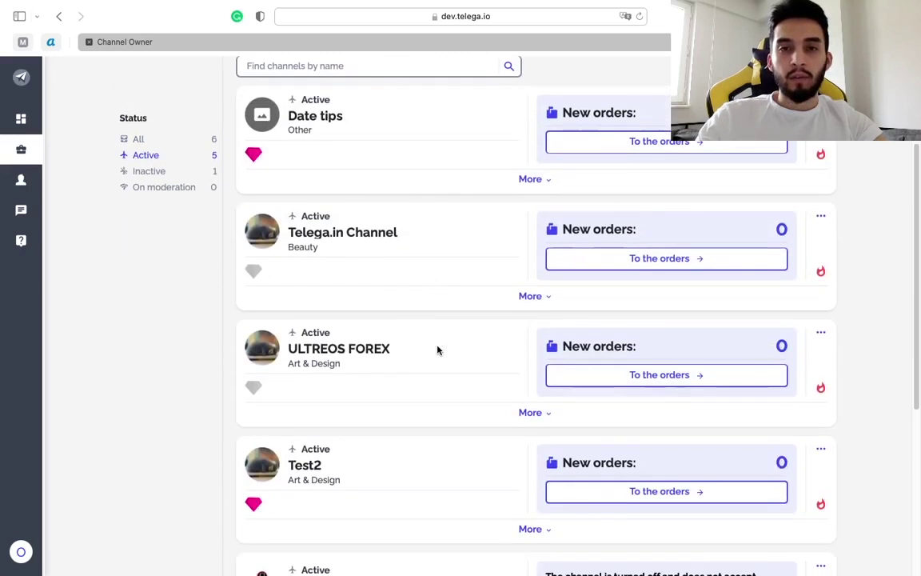
scroll(438, 349, "down", 2)
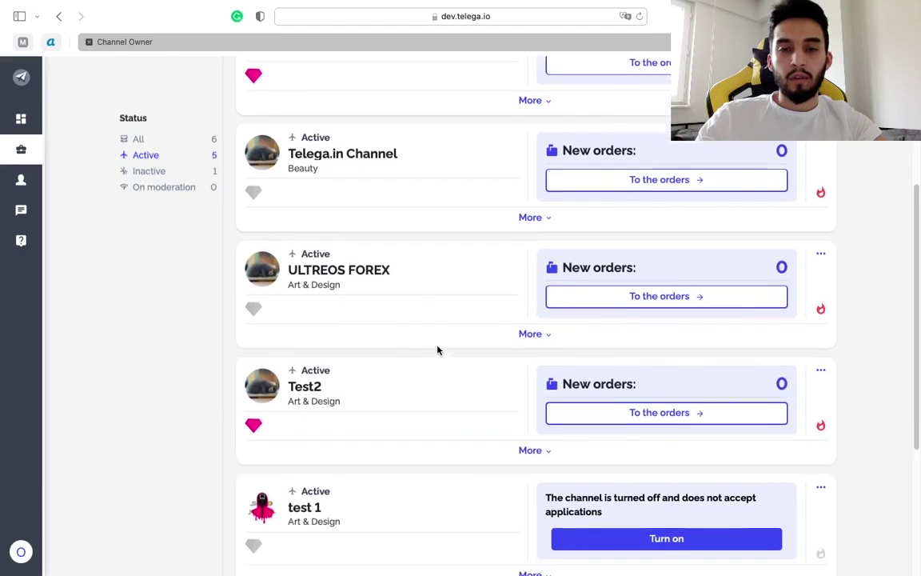
scroll(437, 350, "up", 1)
scroll(437, 349, "up", 1)
scroll(438, 349, "up", 1)
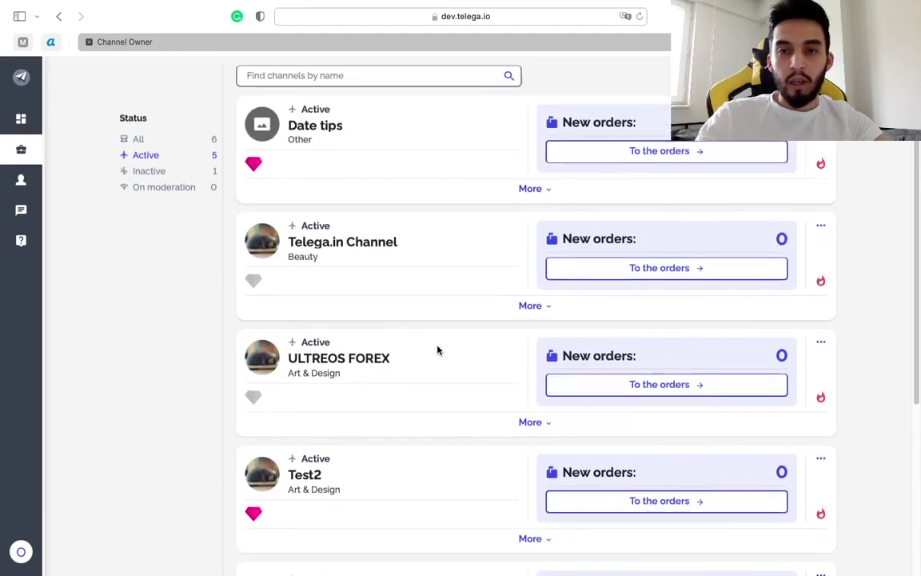
scroll(437, 349, "up", 3)
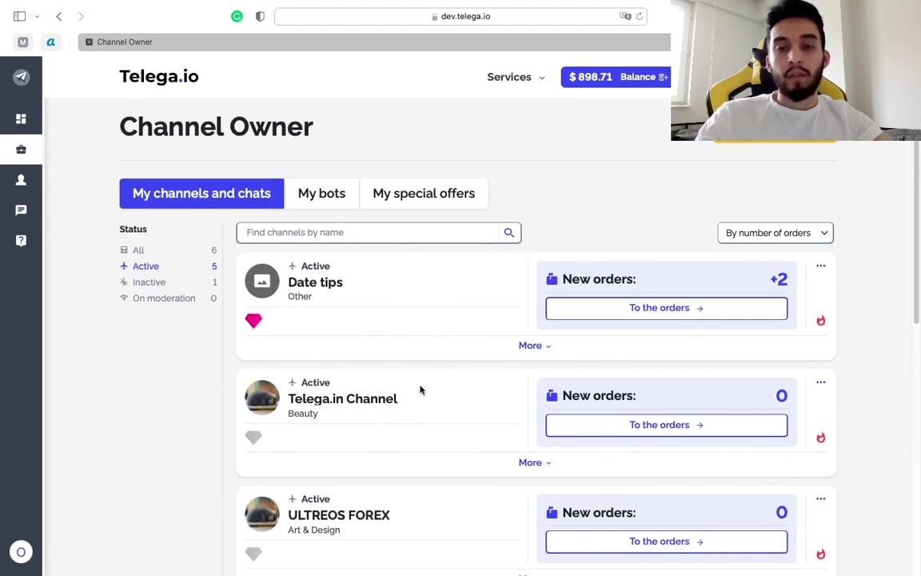
left_click(151, 283)
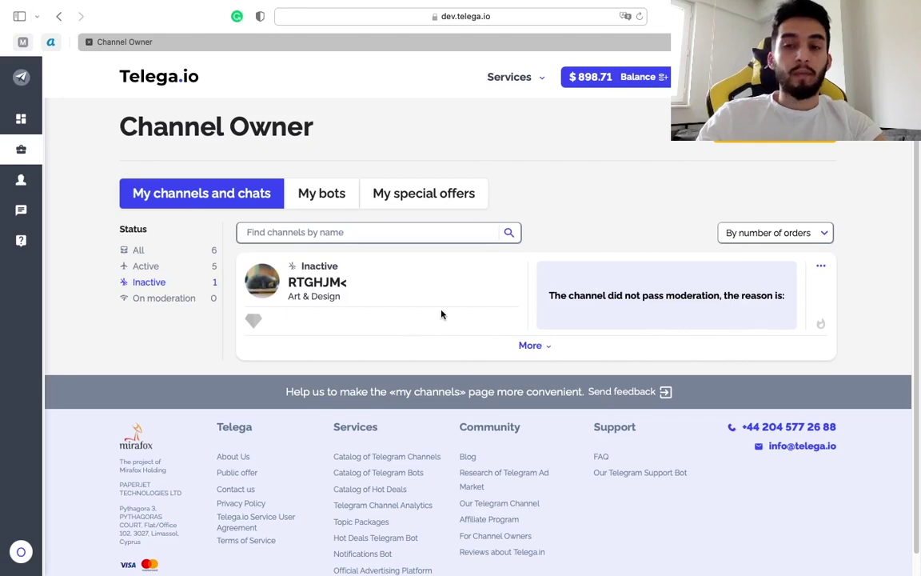
left_click(177, 299)
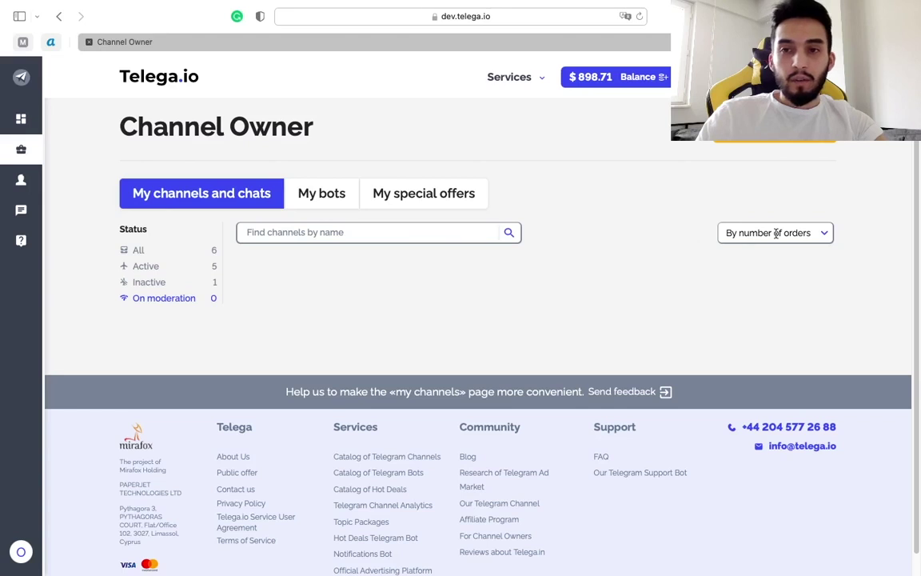
- Set the status filter back to All and choose the By name sort order
left_click(151, 249)
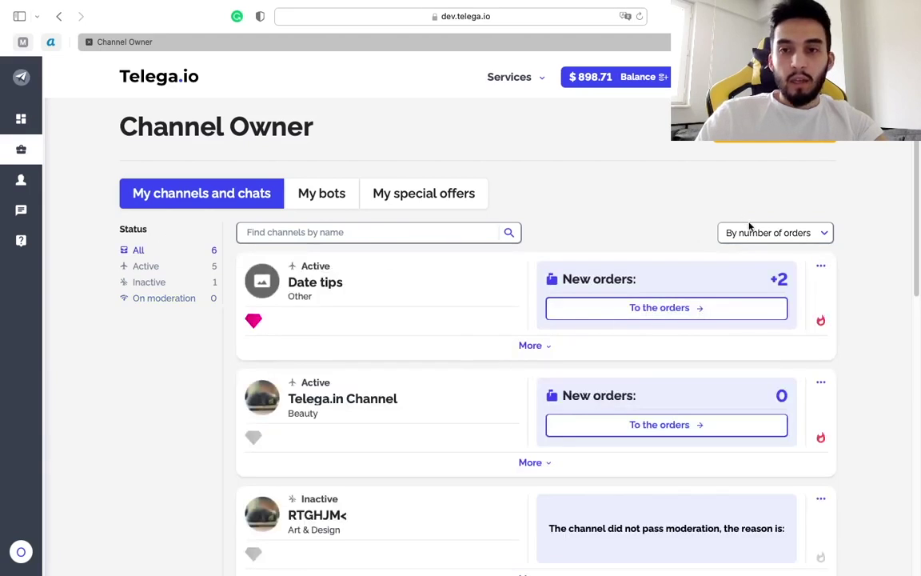
left_click(752, 232)
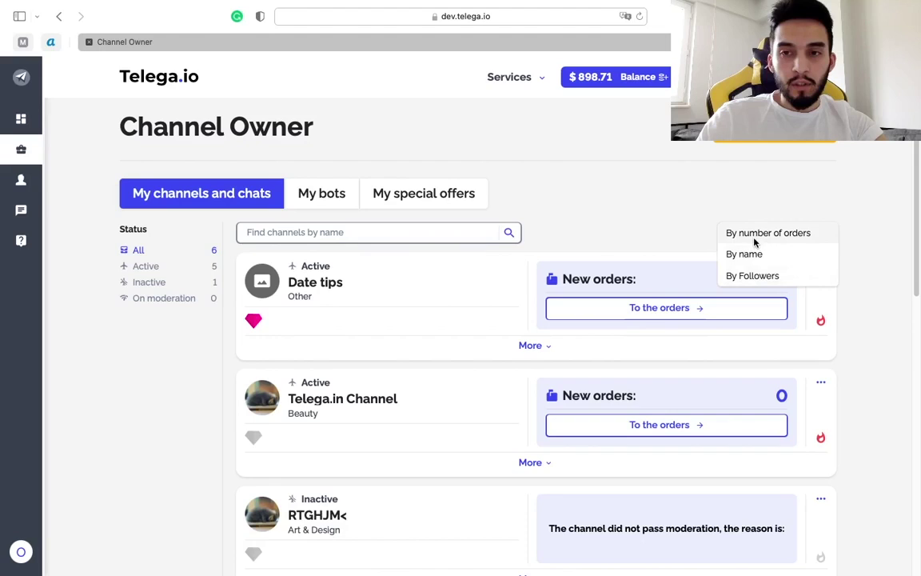
left_click(745, 254)
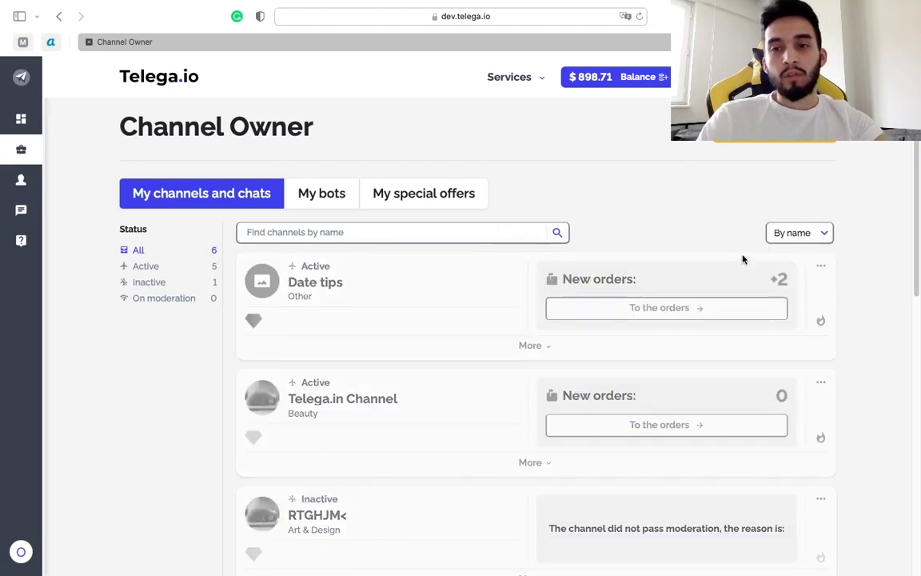
left_click(313, 233)
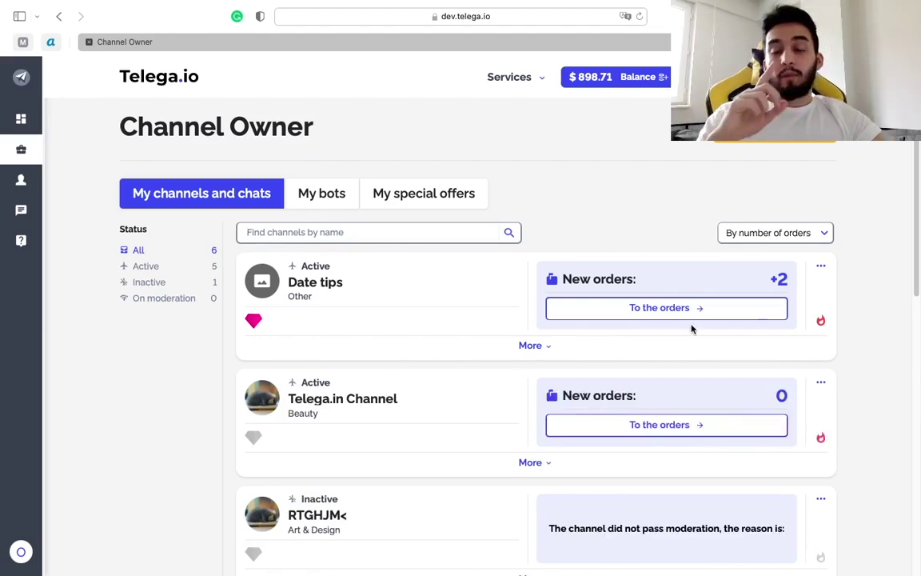
left_click(820, 266)
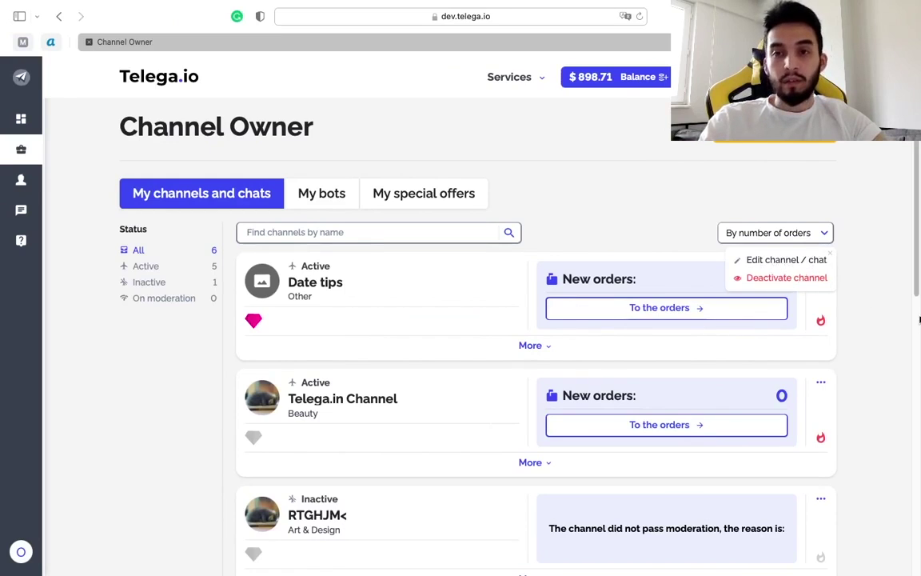
left_click(878, 320)
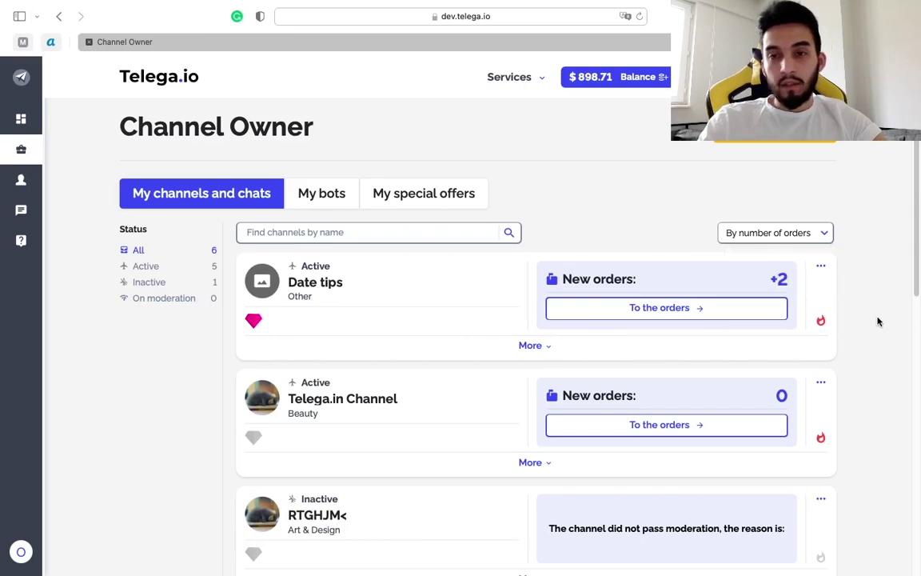
- Expand the Date tips channel details briefly, then collapse them again
left_click(529, 348)
scroll(543, 400, "down", 2)
scroll(550, 426, "down", 6)
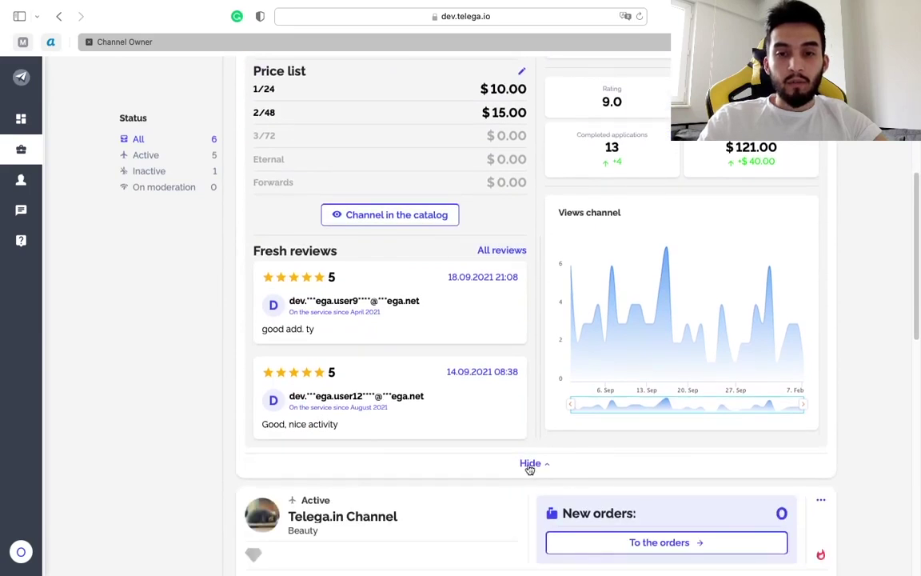
left_click(529, 464)
scroll(549, 232, "up", 8)
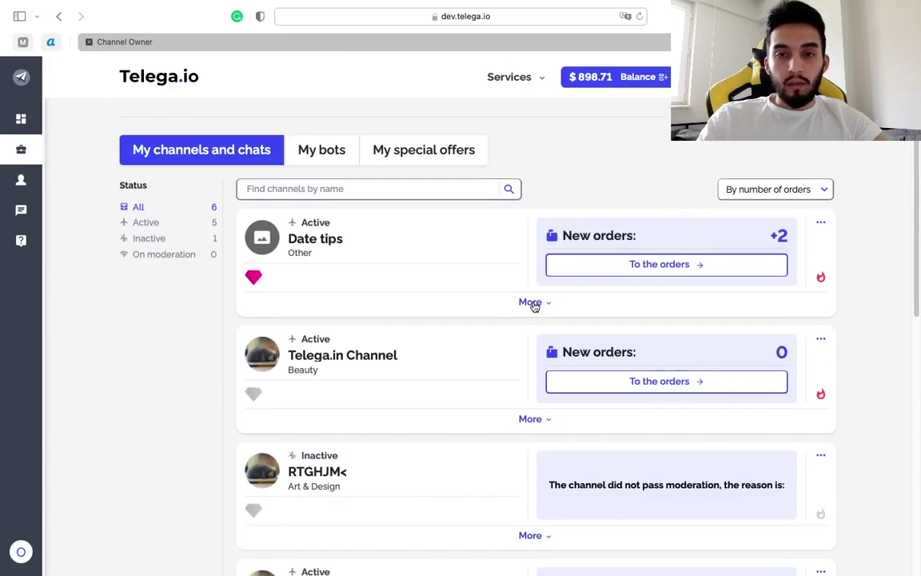
- Re-expand Date tips, review its description, price list and statistics, then hide them
left_click(531, 304)
scroll(518, 370, "down", 4)
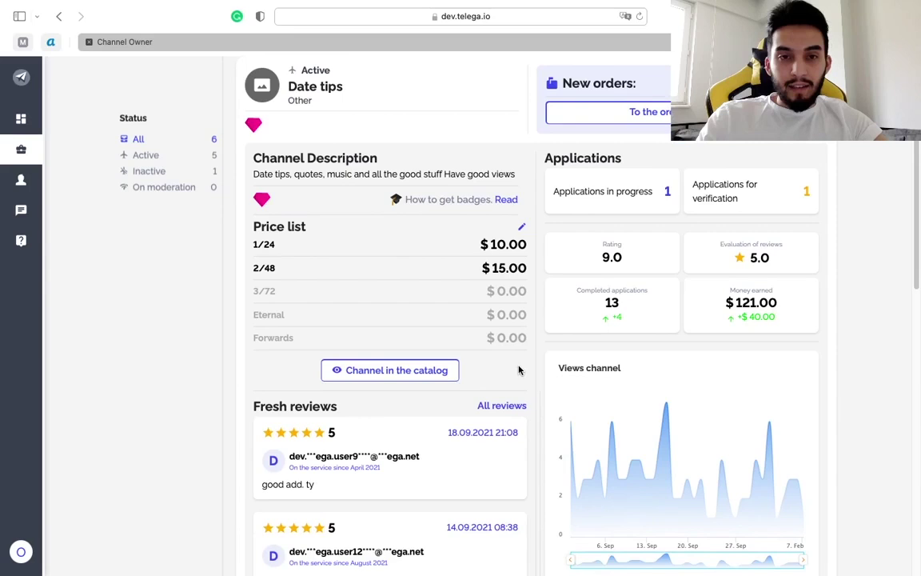
scroll(518, 369, "down", 4)
scroll(518, 370, "up", 4)
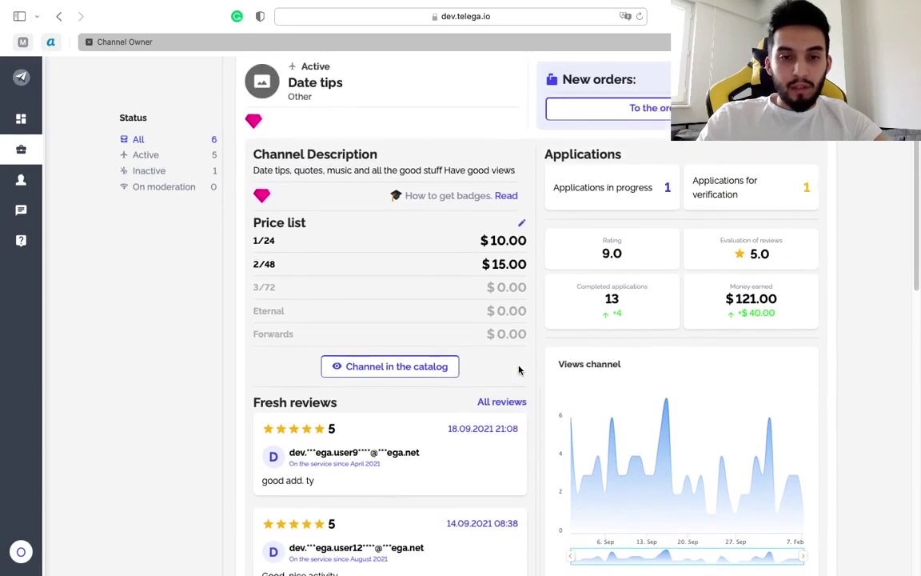
scroll(518, 369, "down", 2)
scroll(514, 380, "up", 2)
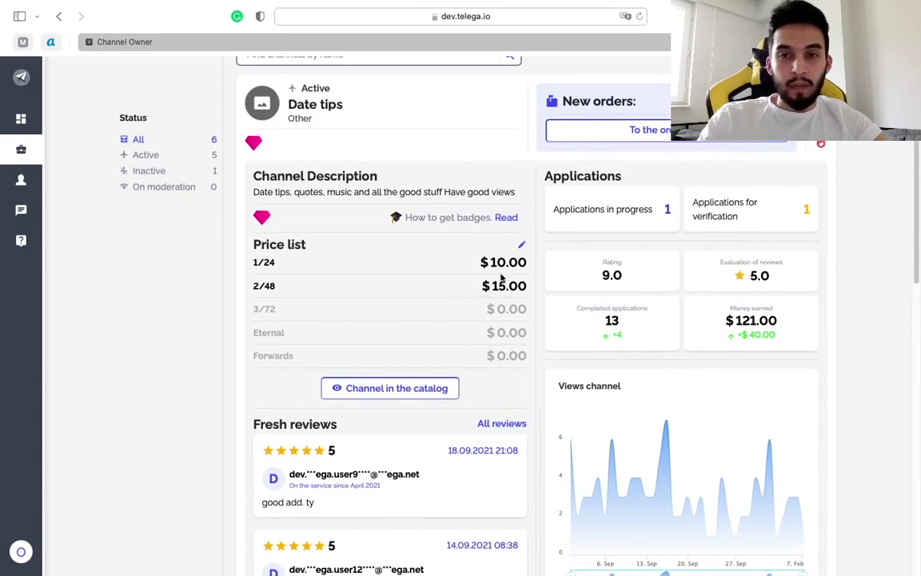
scroll(479, 312, "up", 2)
scroll(559, 335, "down", 3)
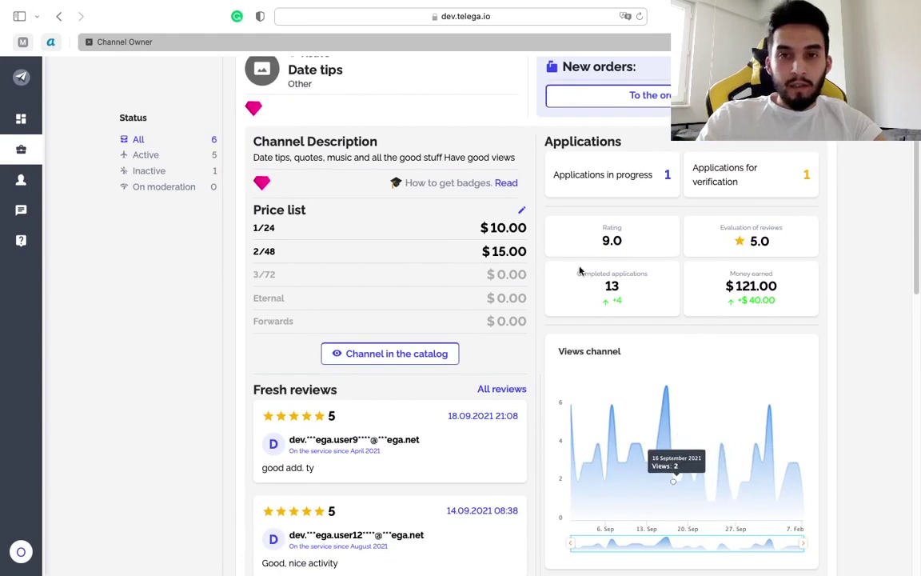
scroll(581, 271, "up", 3)
scroll(475, 277, "down", 7)
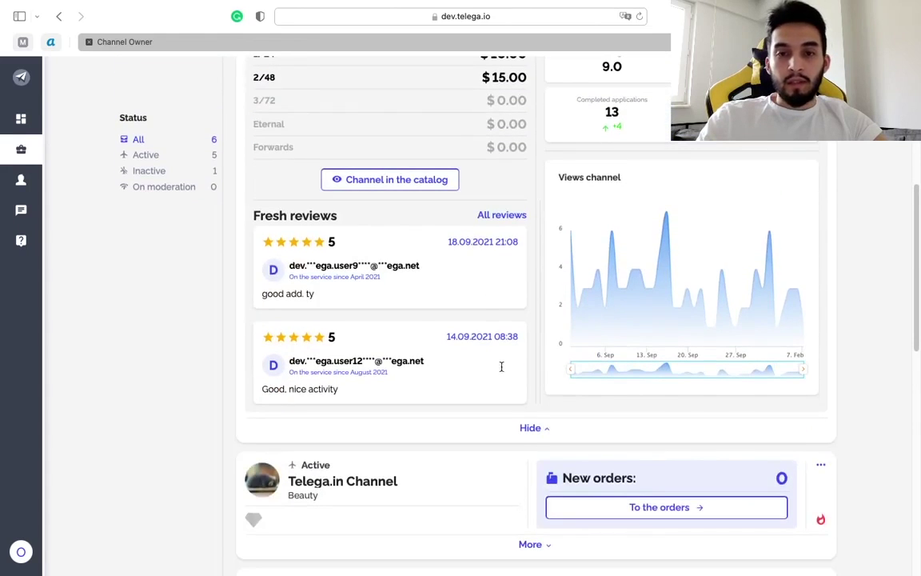
left_click(532, 429)
scroll(467, 247, "up", 2)
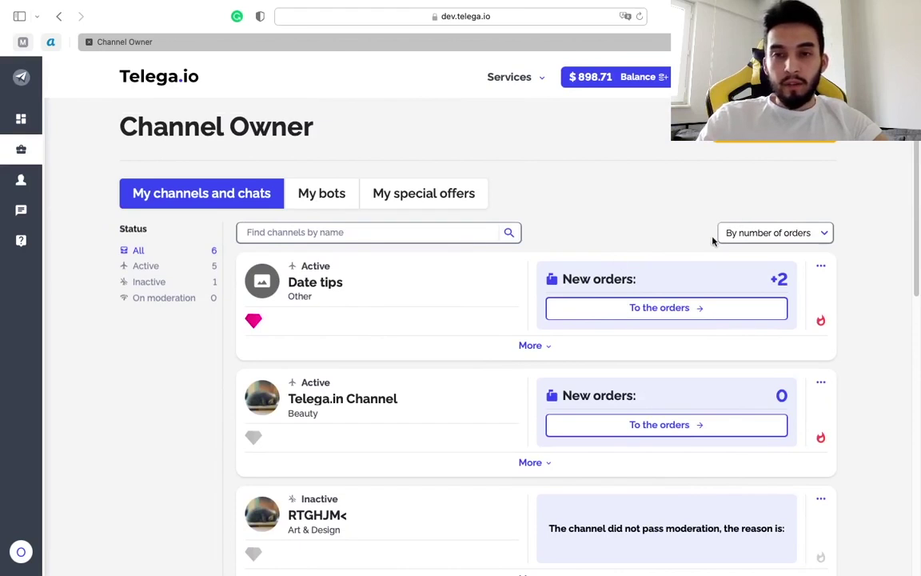
- Open the Date tips ad requests via 'To the orders' and browse all 23 requests
left_click(649, 312)
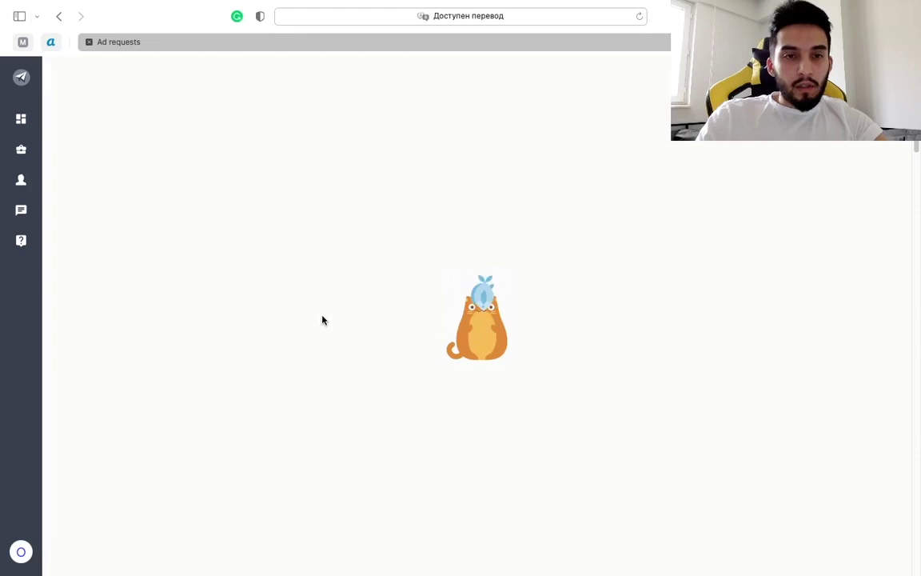
scroll(498, 389, "down", 2)
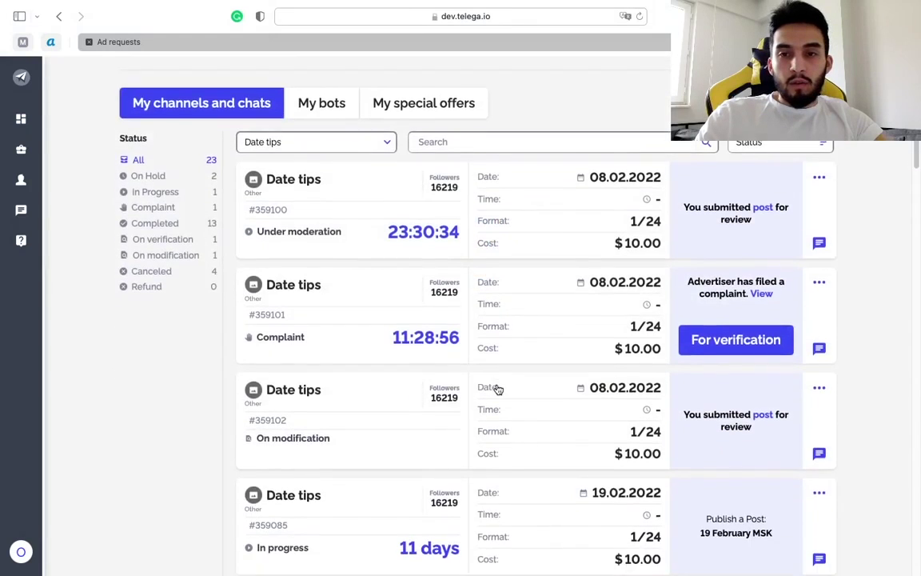
scroll(497, 388, "up", 2)
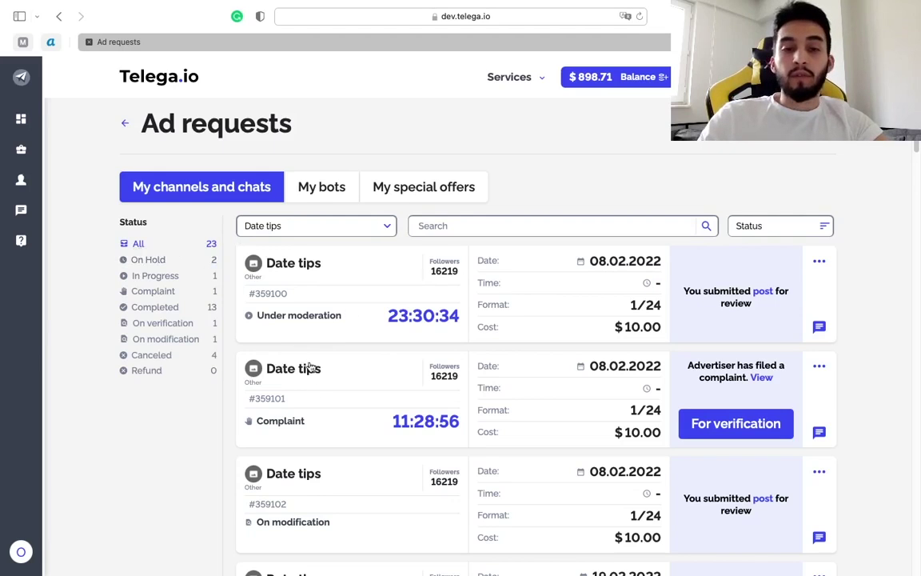
scroll(425, 421, "down", 10)
scroll(425, 421, "up", 10)
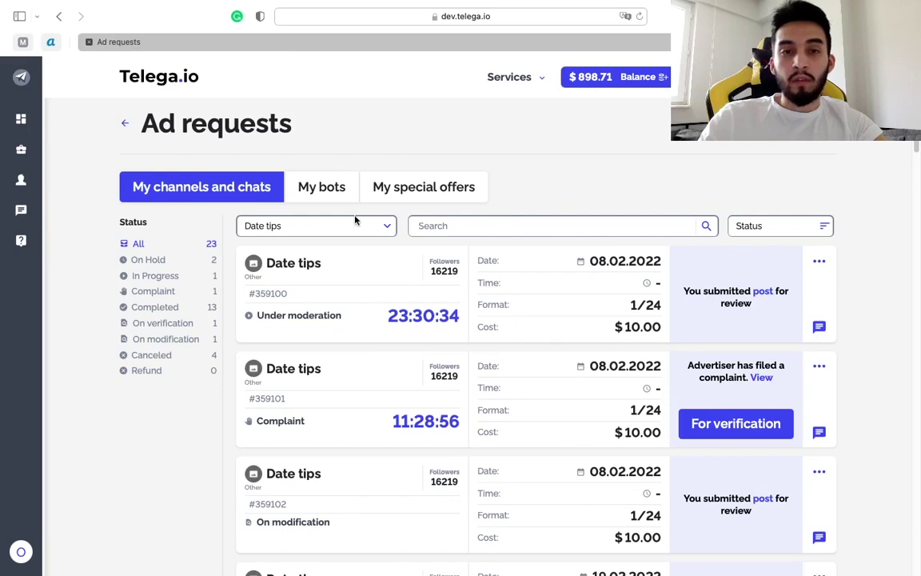
- Check the sort and channel dropdowns, keeping Date tips as the selected channel
left_click(771, 229)
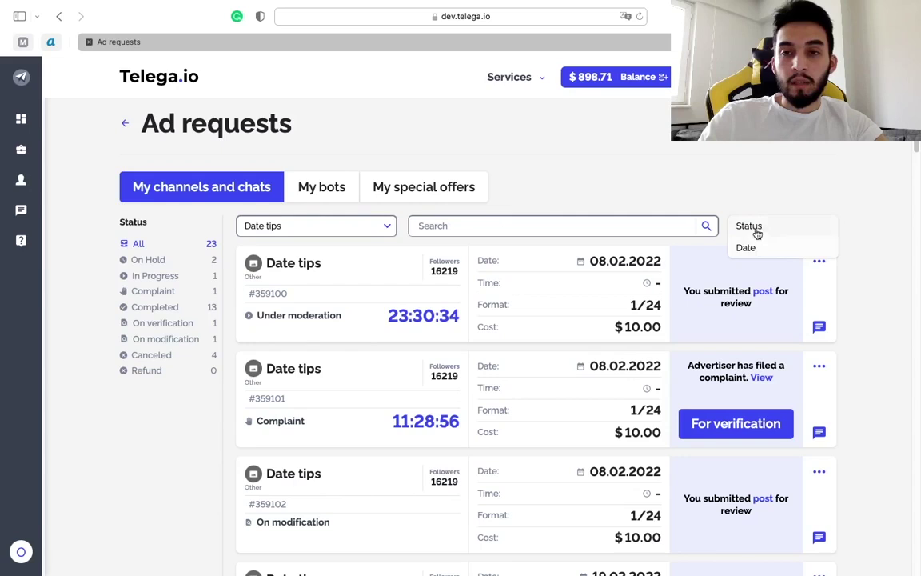
left_click(586, 195)
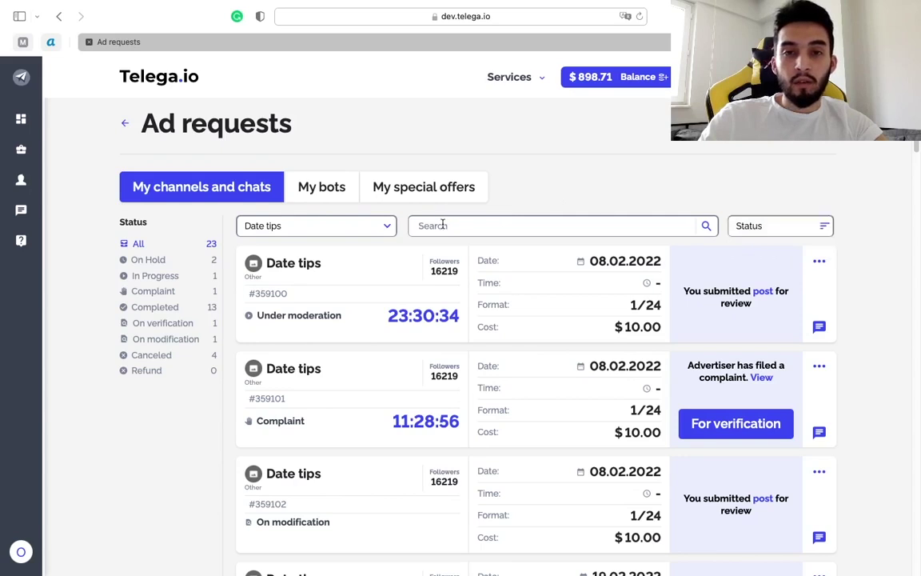
left_click(379, 229)
scroll(322, 288, "up", 2)
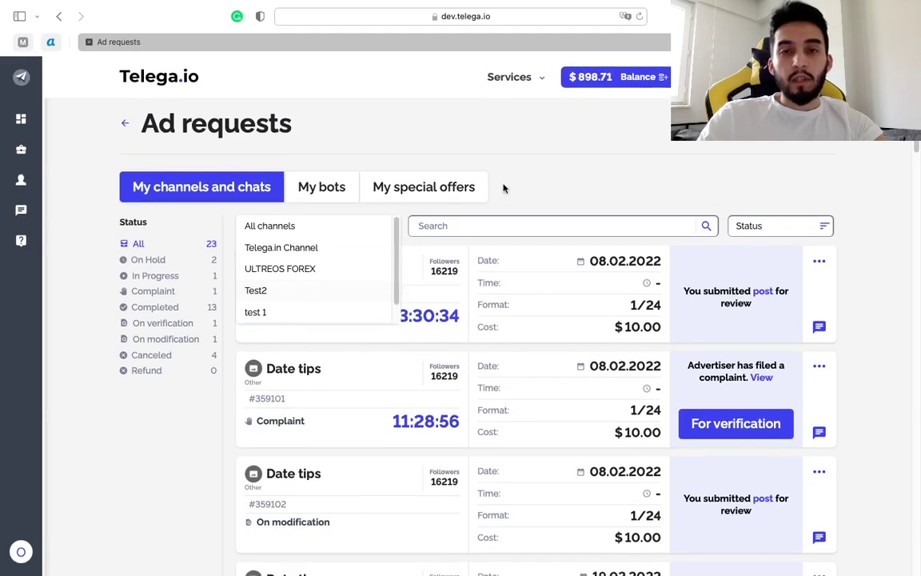
left_click(231, 243)
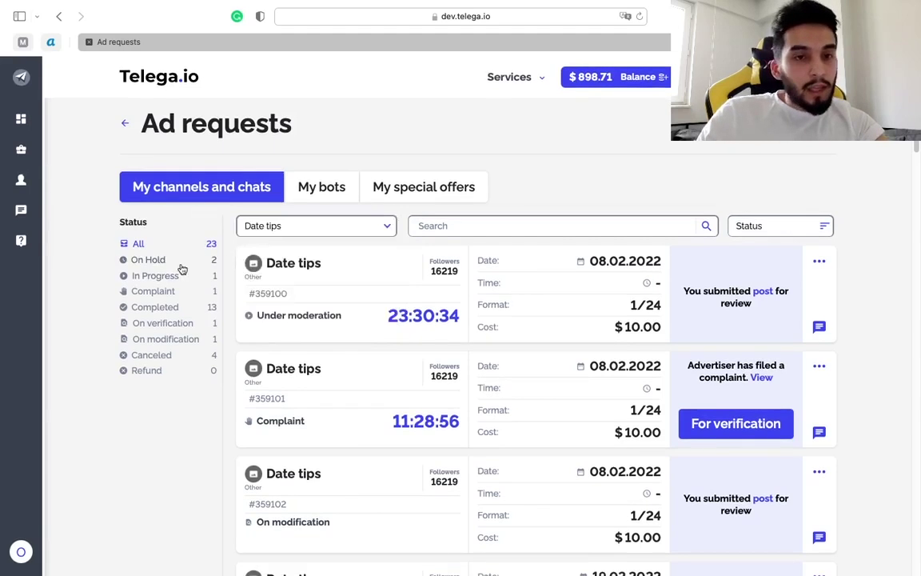
- Filter the requests to On Hold, leaving two pending 1/24 requests at $10.00
left_click(149, 260)
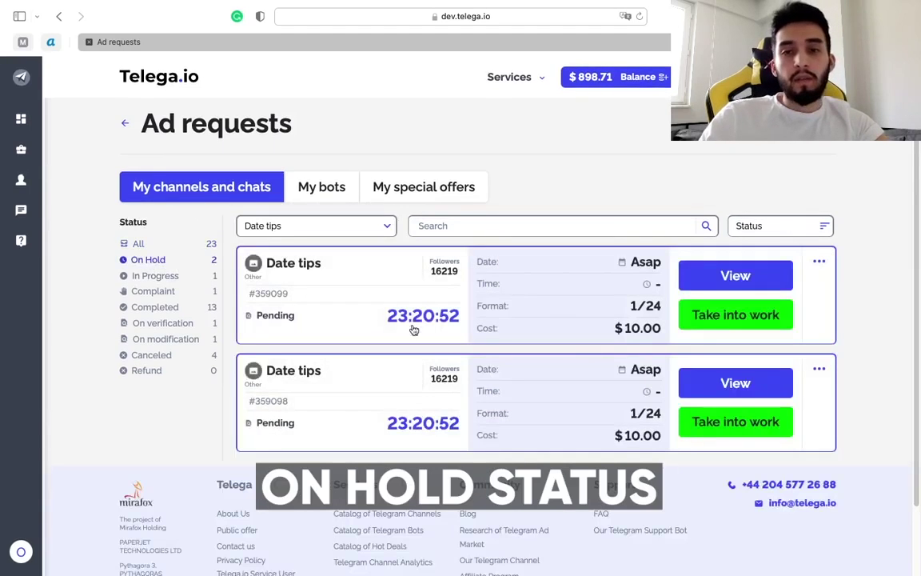
scroll(517, 323, "down", 1)
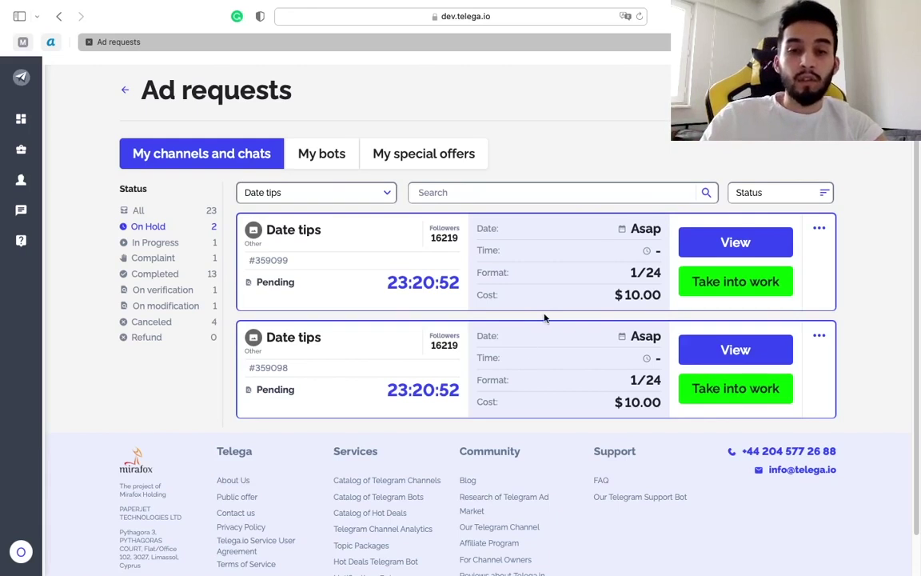
scroll(543, 313, "up", 1)
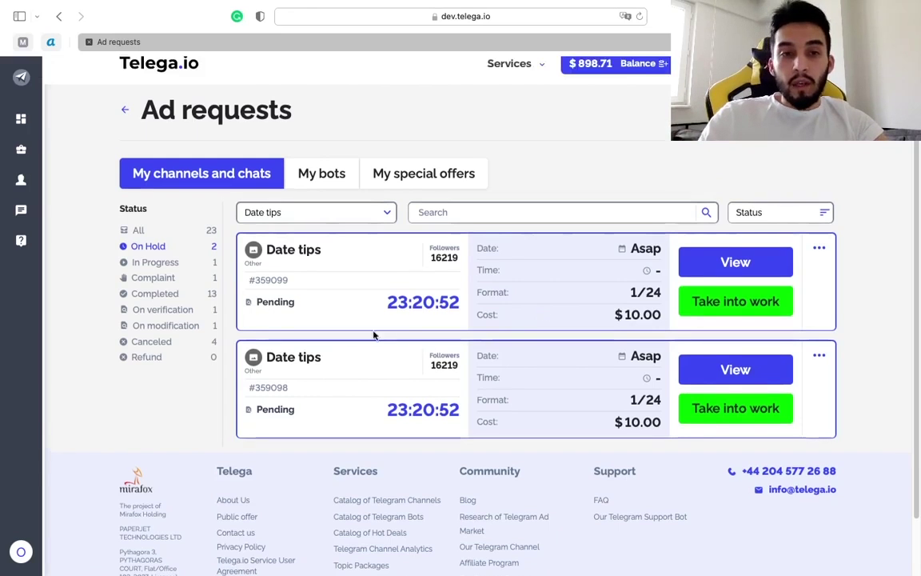
scroll(170, 243, "up", 1)
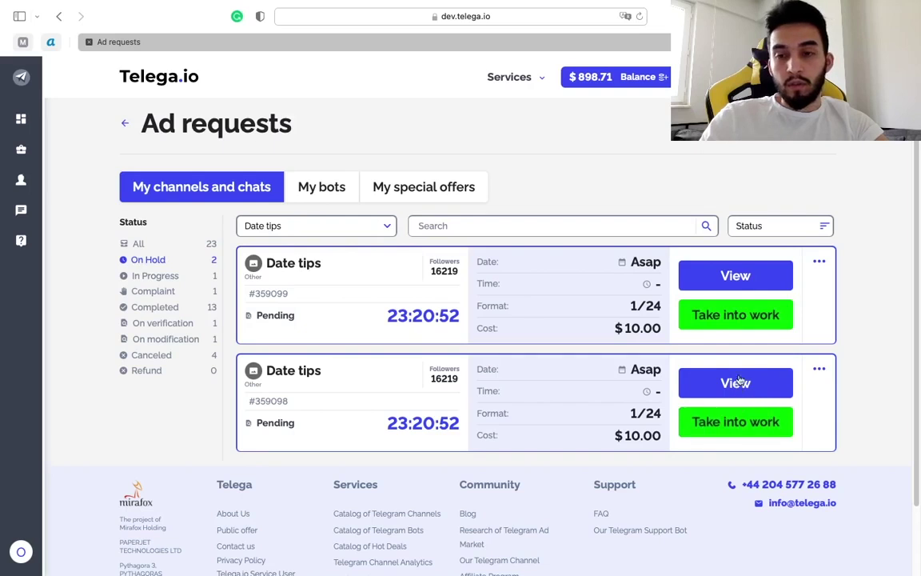
- Open Campaign details for a pending Date tips 1/24 request with its Bybit ad preview
left_click(739, 275)
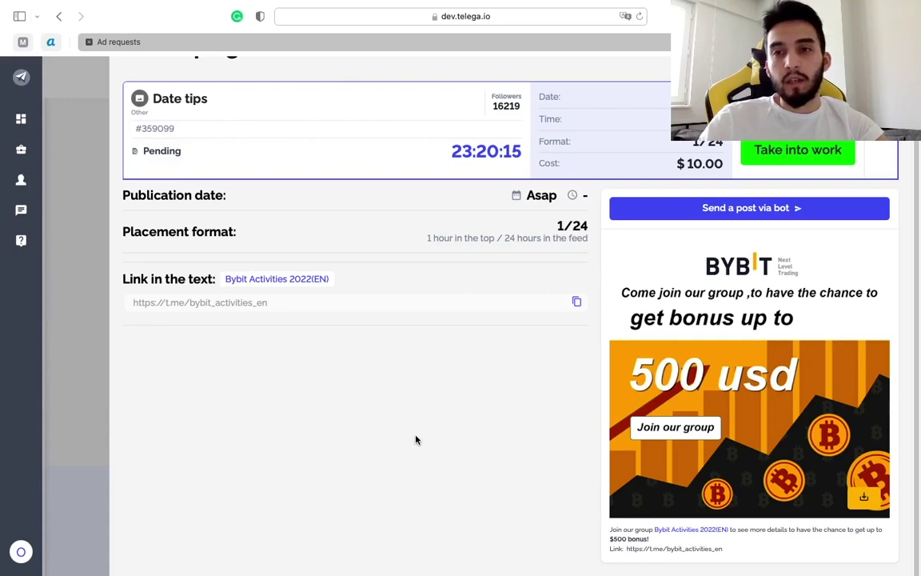
scroll(404, 253, "up", 1)
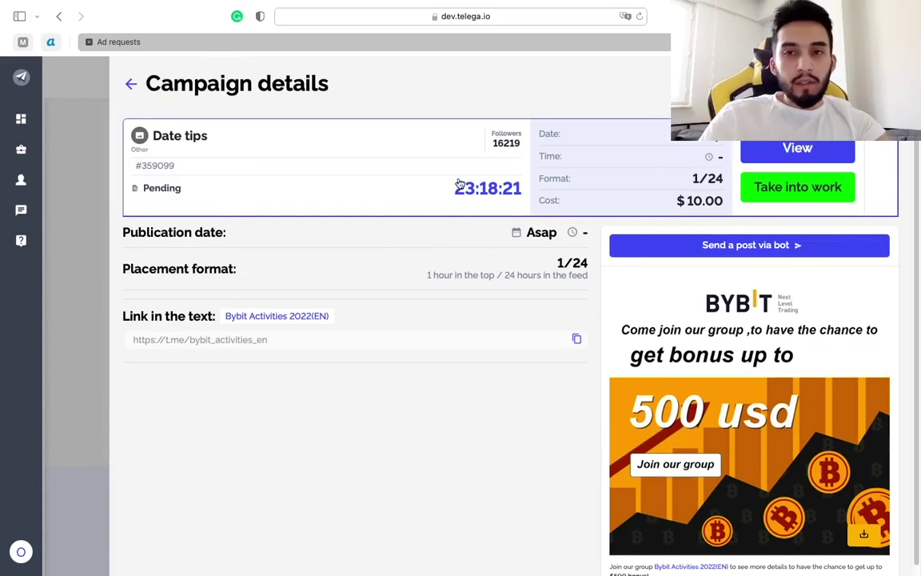
- Return to Ad requests and filter to In Progress: one $10.00 request due 19.02.2022
left_click(128, 85)
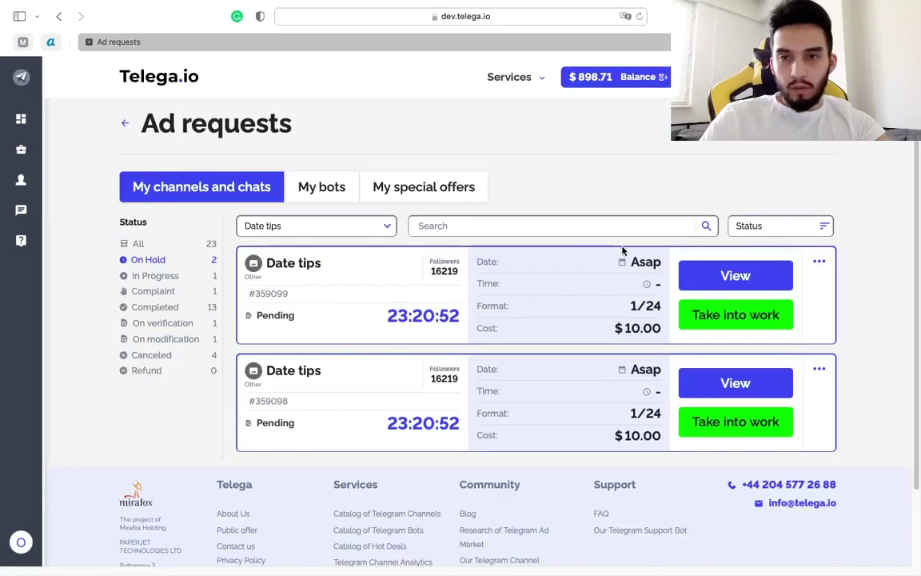
left_click(819, 264)
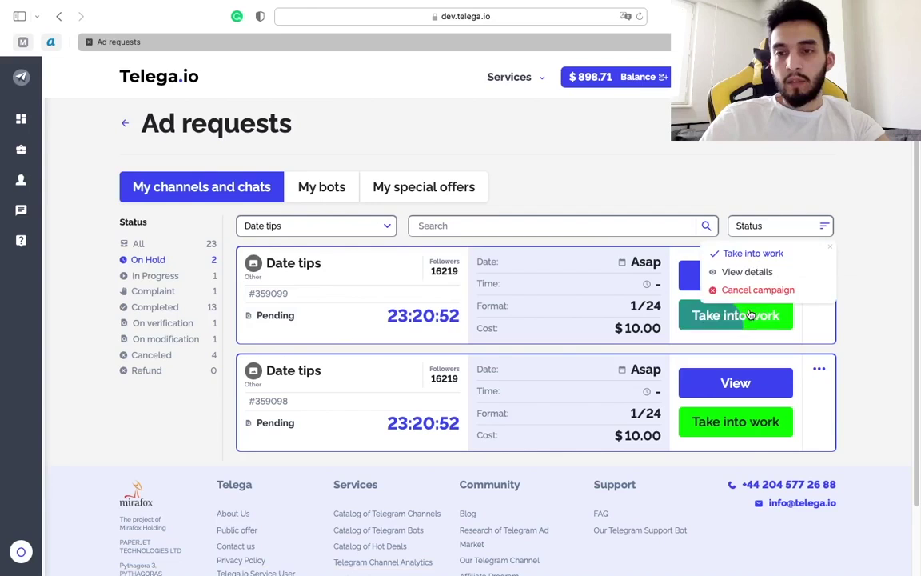
left_click(823, 263)
left_click(820, 264)
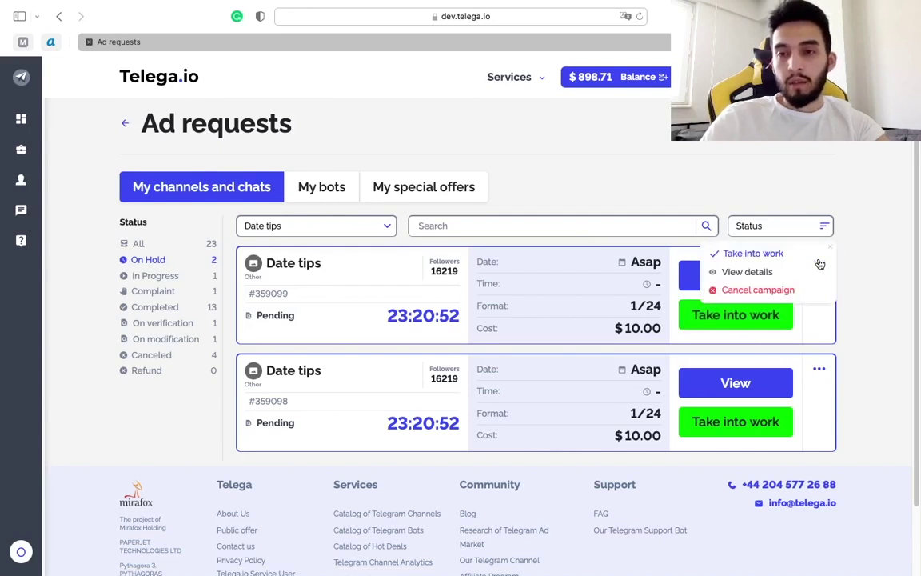
scroll(480, 280, "down", 1)
left_click(156, 272)
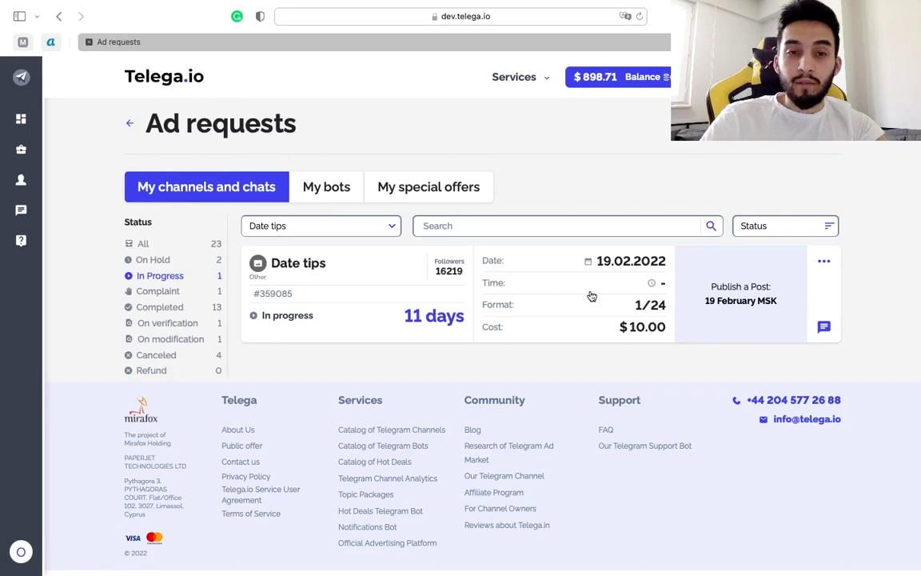
left_click(823, 260)
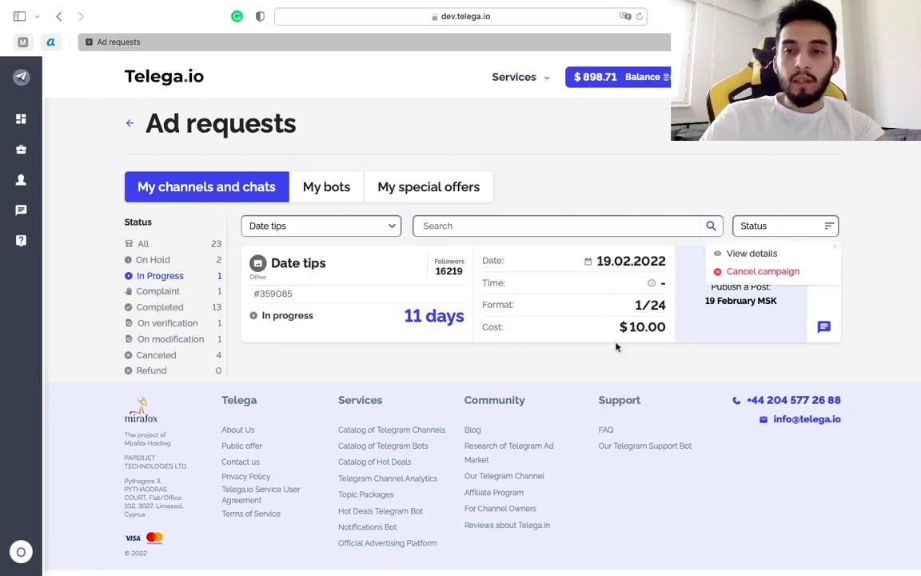
left_click(711, 367)
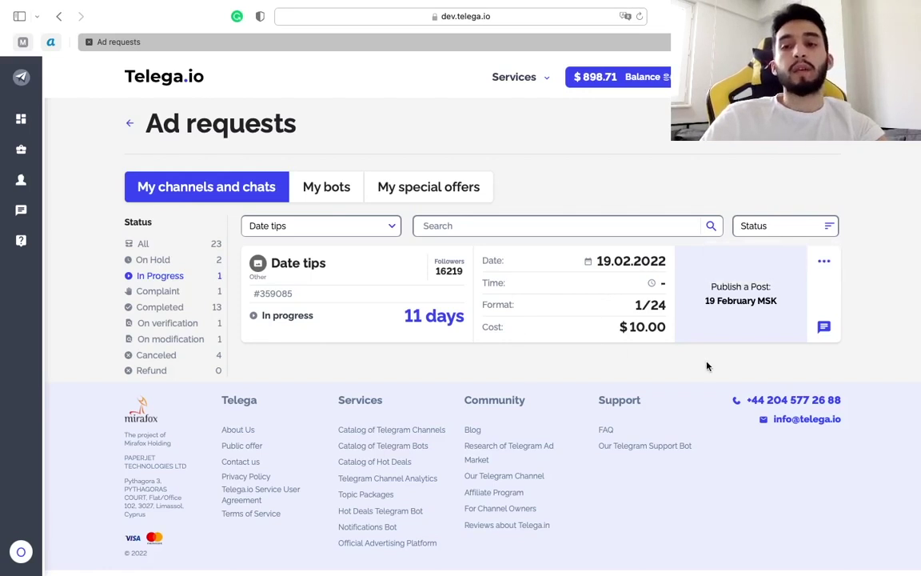
left_click(823, 326)
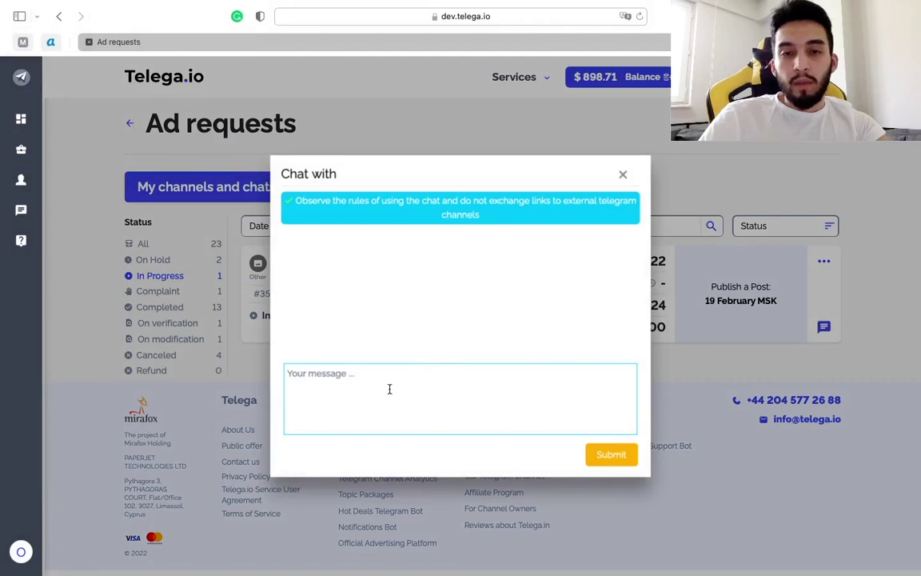
left_click(623, 173)
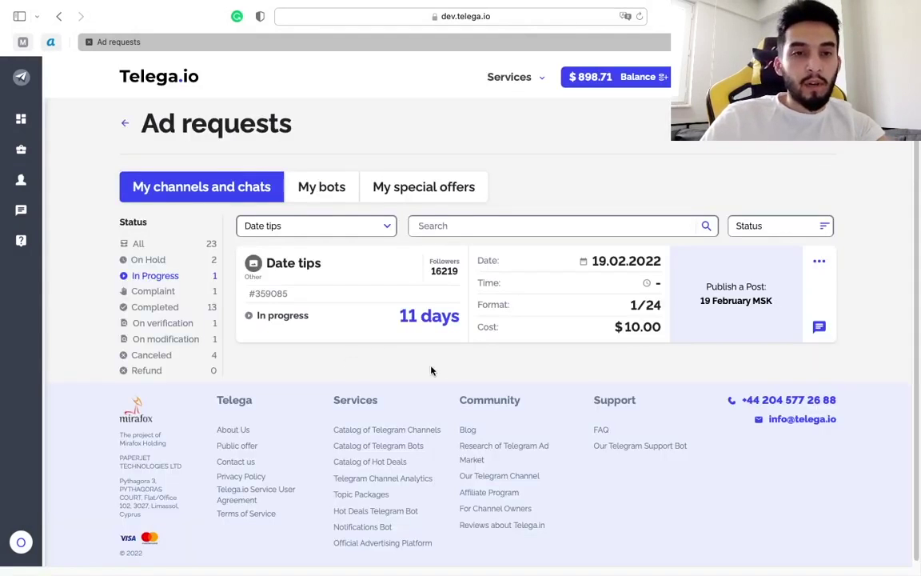
- Filter to Complaint requests and read the advertiser's complaint on the 08.02.2022 request
left_click(152, 291)
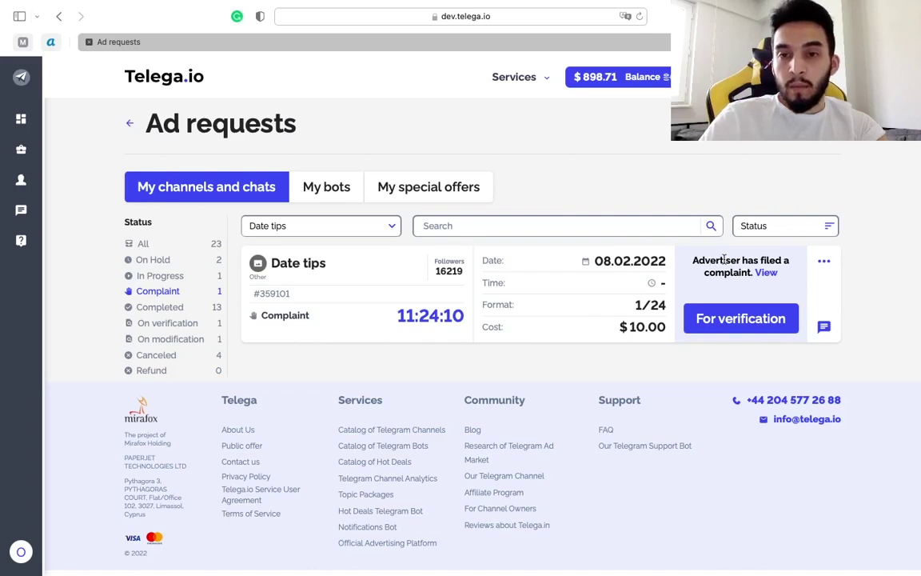
left_click(766, 272)
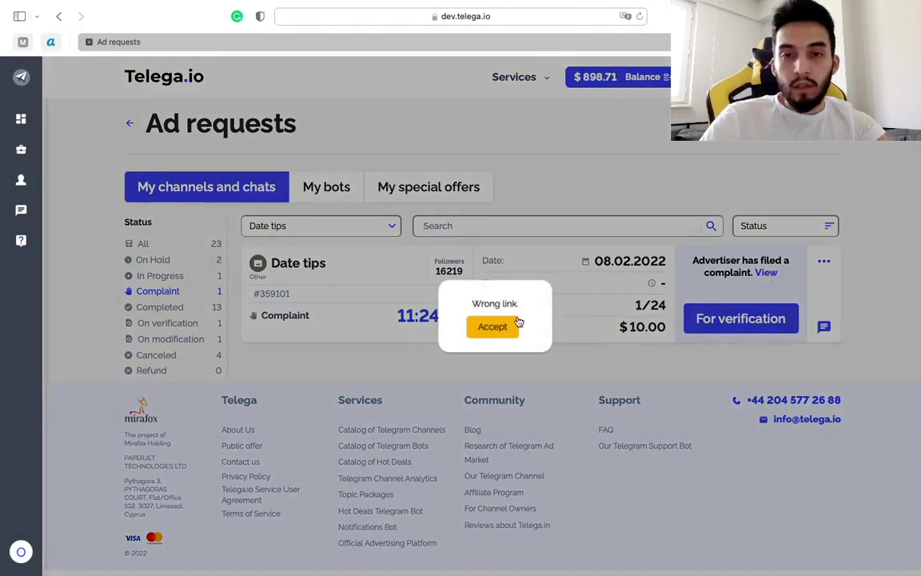
left_click(494, 327)
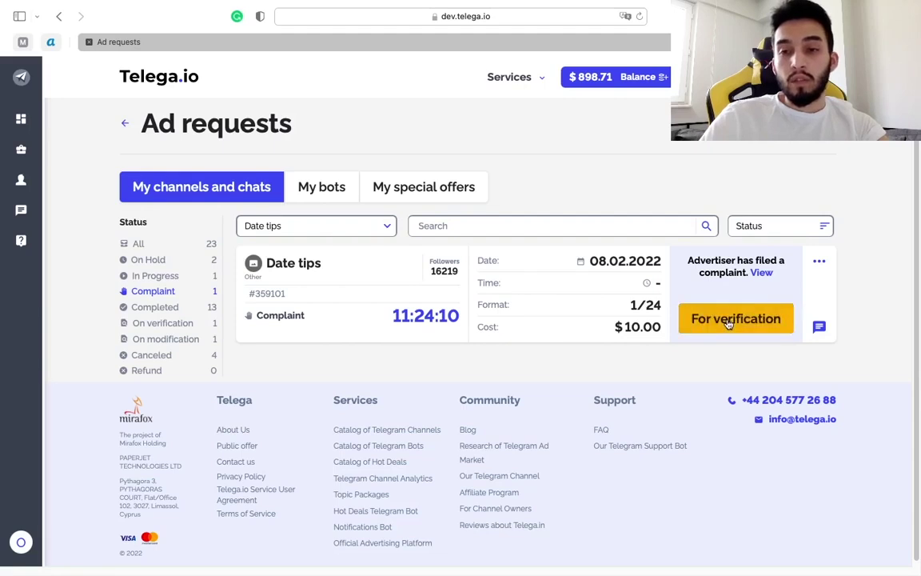
left_click(729, 321)
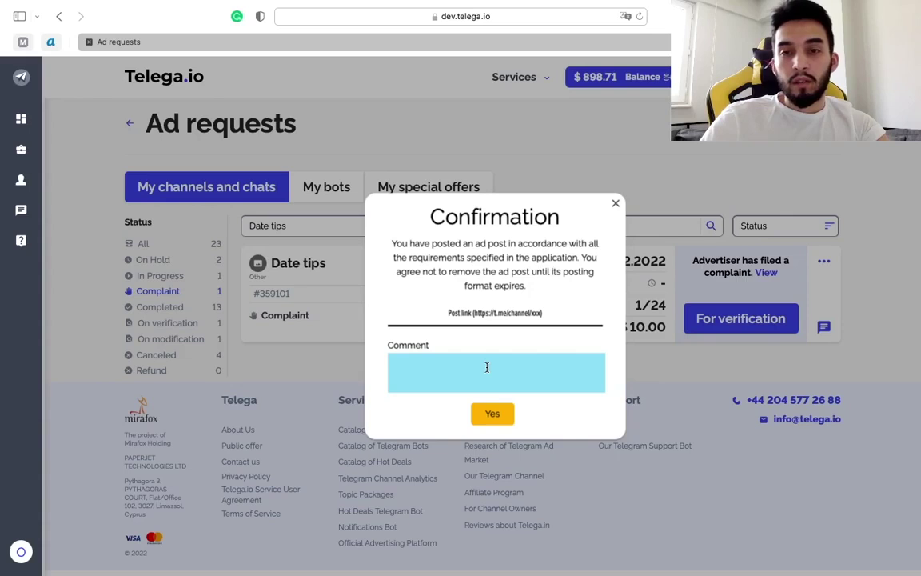
left_click(617, 205)
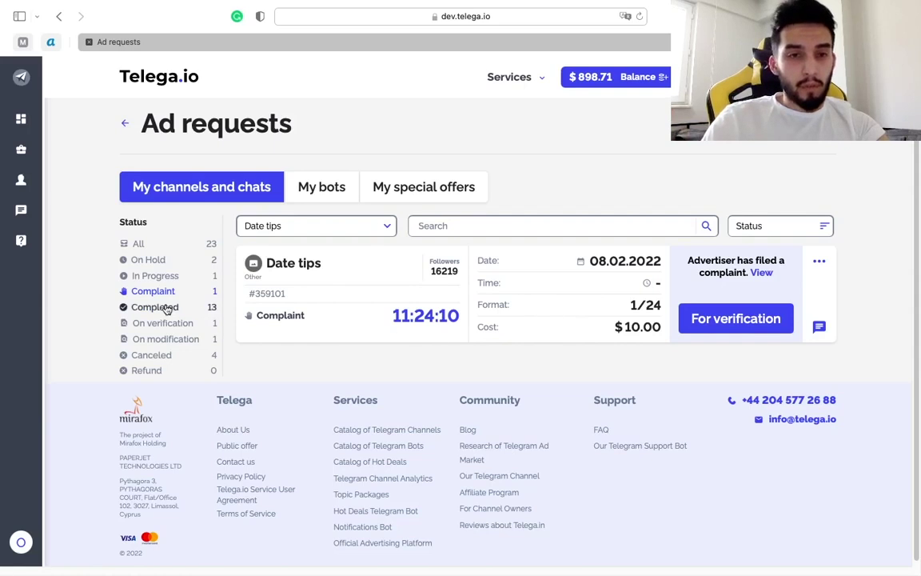
- Show the 13 Completed requests and sort them by Date, 06.02.2022 entries first
left_click(150, 306)
scroll(551, 350, "down", 2)
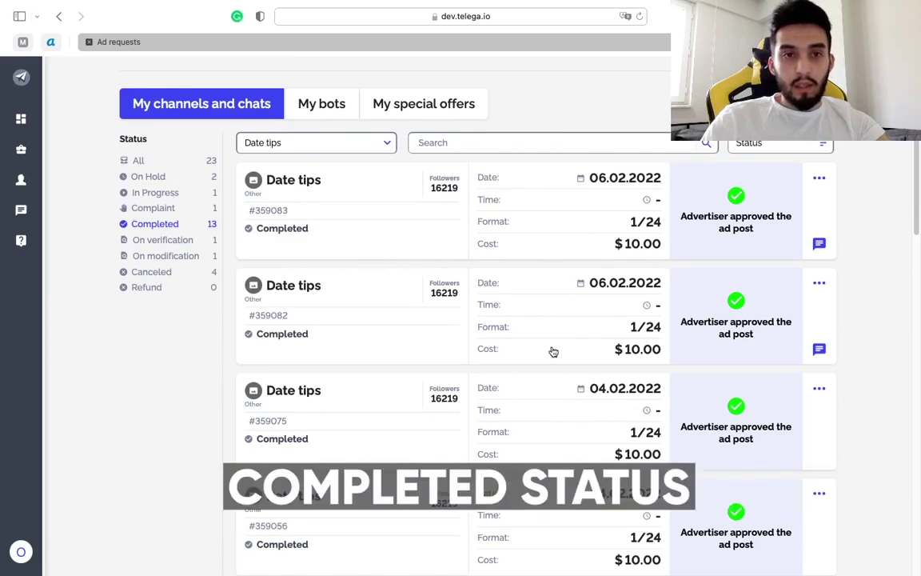
scroll(595, 378, "down", 2)
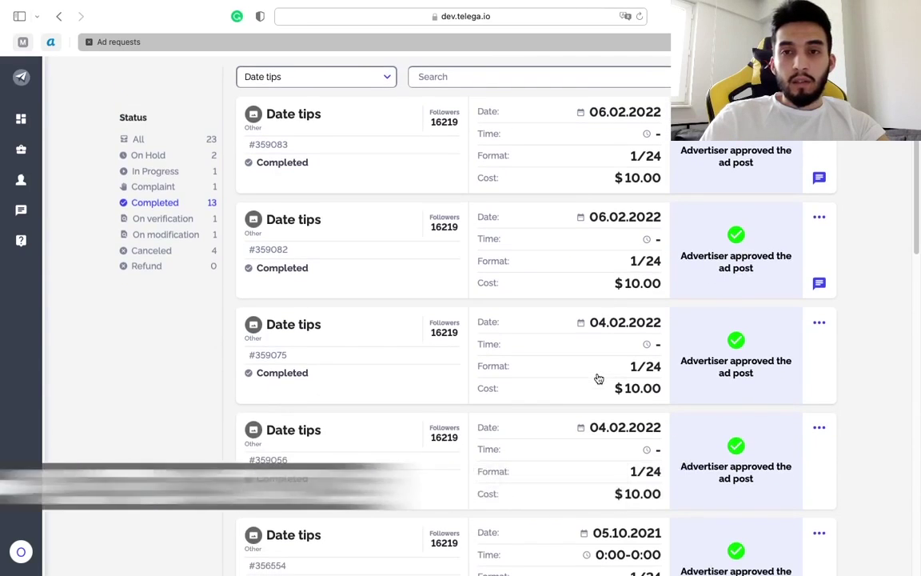
scroll(598, 378, "down", 4)
scroll(598, 378, "down", 9)
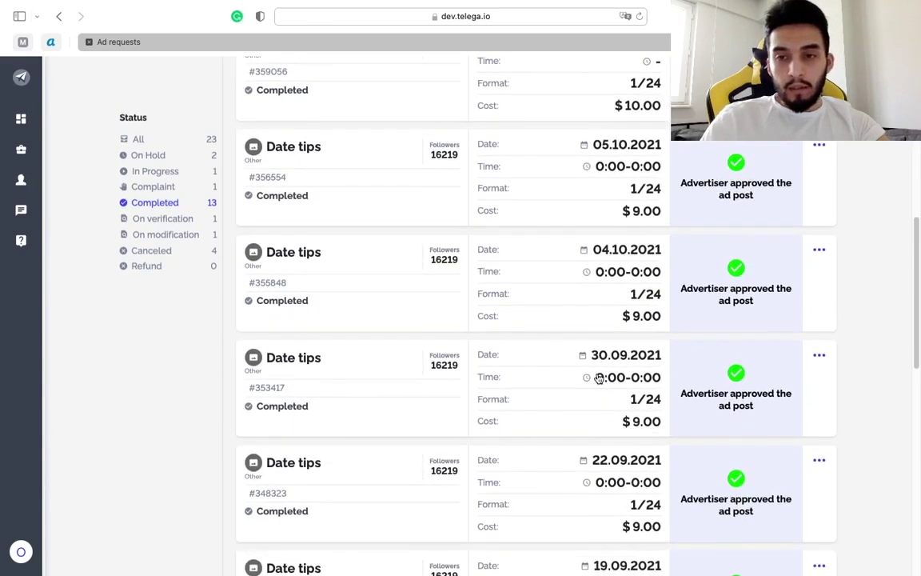
scroll(598, 378, "down", 10)
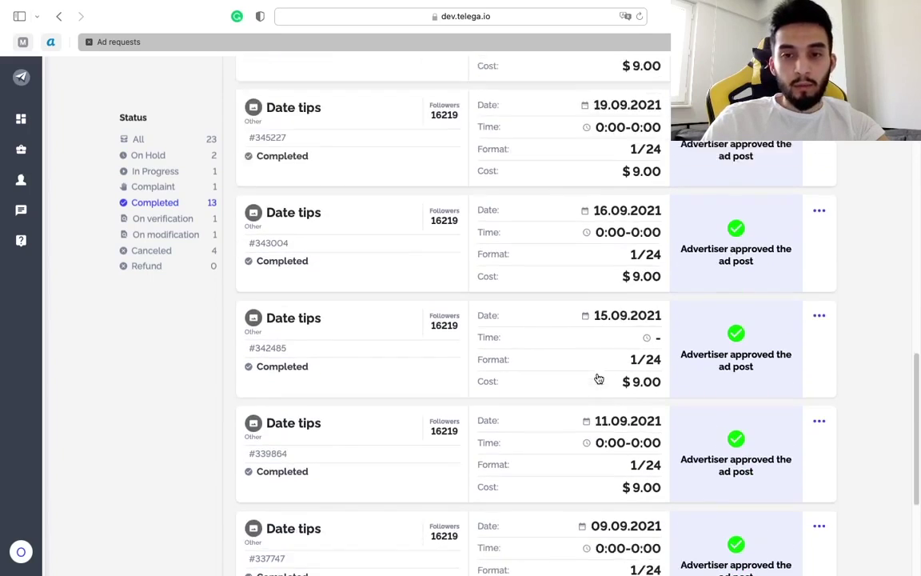
scroll(598, 378, "up", 11)
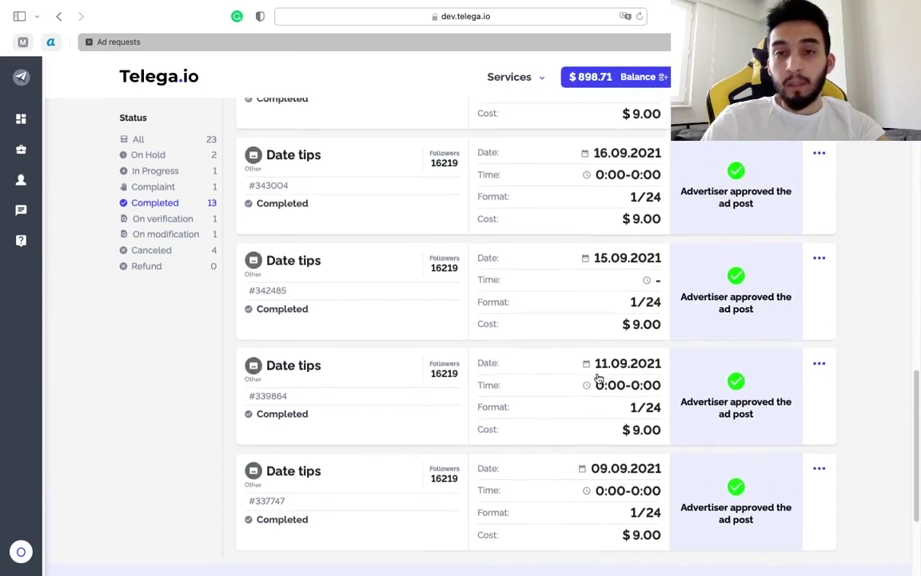
scroll(598, 378, "up", 15)
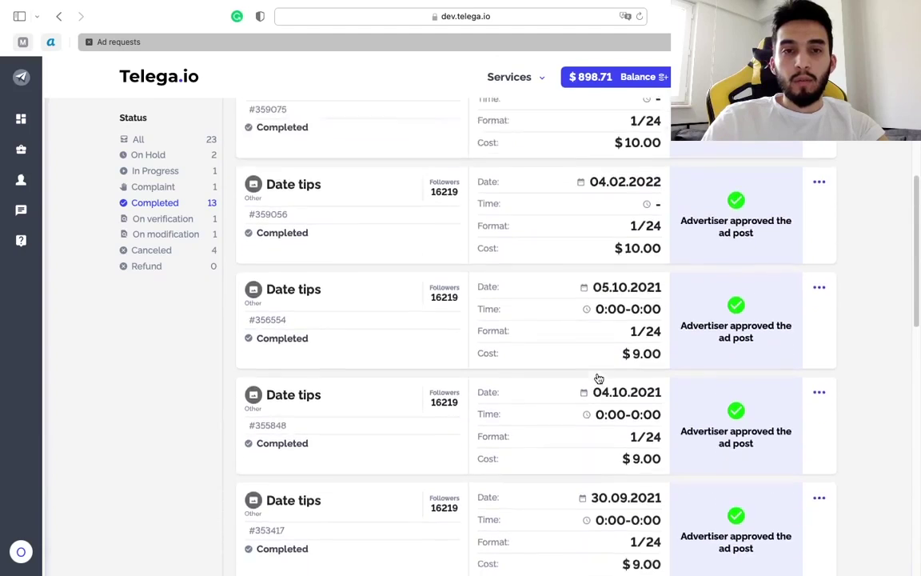
left_click(760, 192)
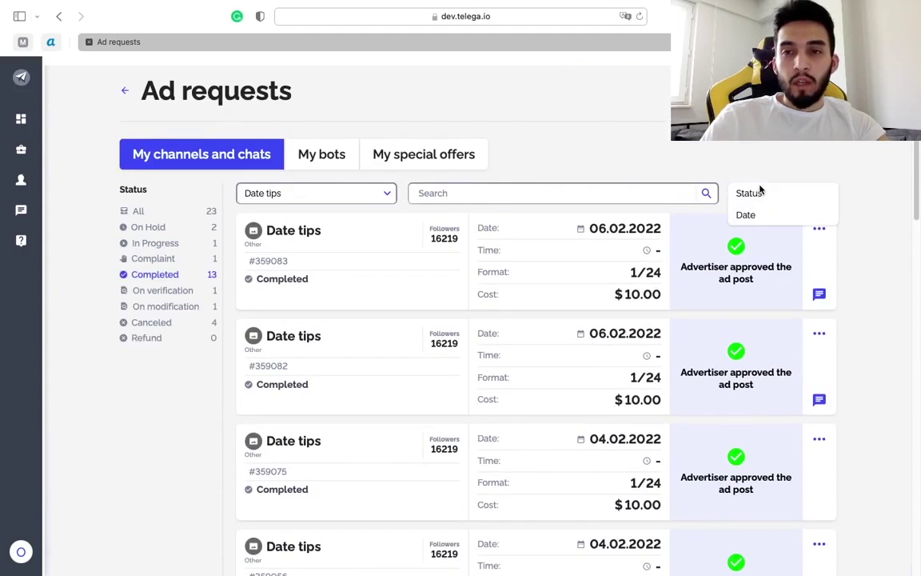
left_click(750, 214)
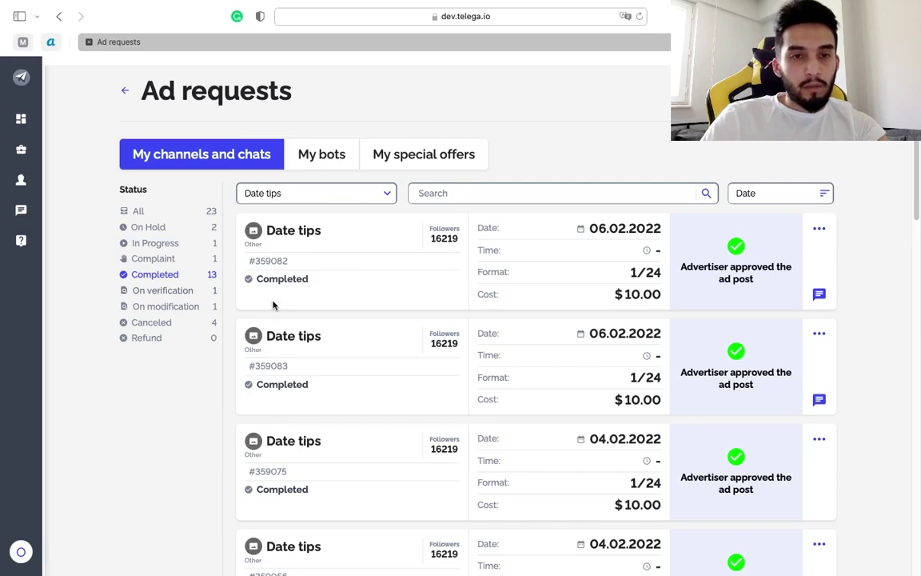
- Filter the Date tips ad requests to On verification, showing the one 08.02.2022 request under moderation
left_click(151, 291)
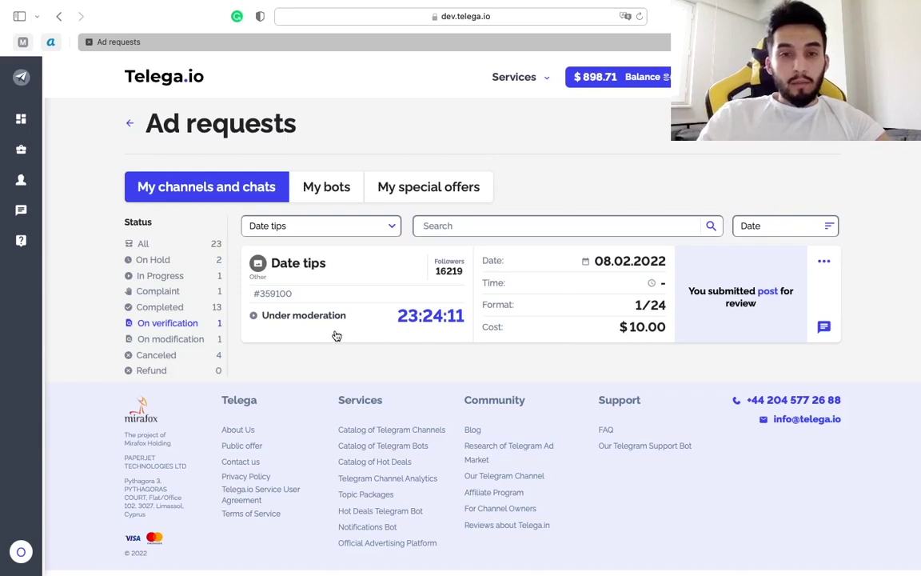
- Filter the Date tips requests to On modification and glance at the 08.02.2022 request's advertiser chat
left_click(184, 342)
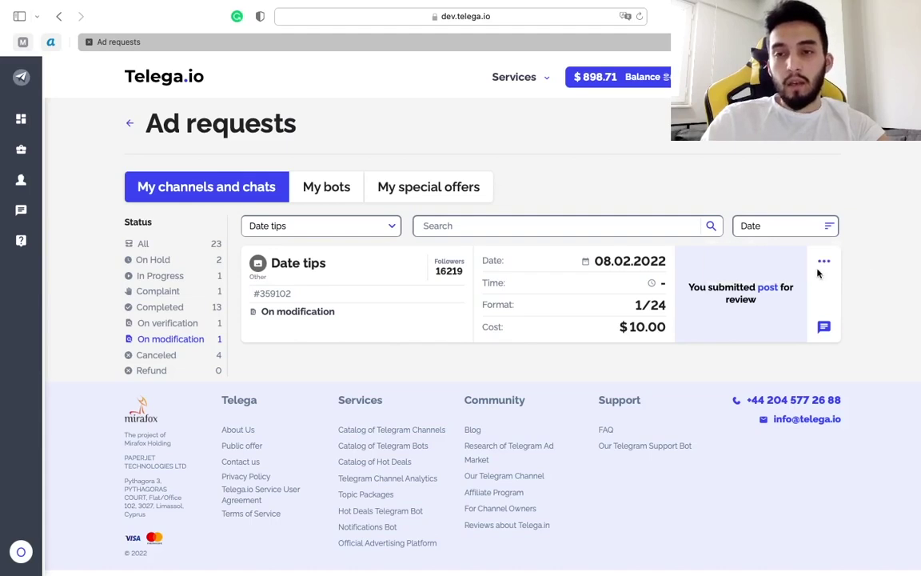
left_click(824, 326)
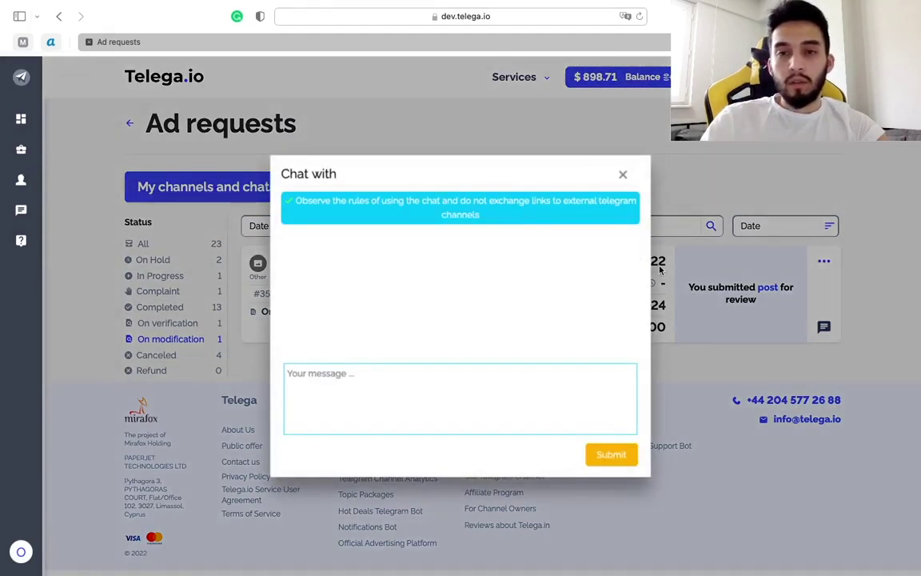
left_click(623, 175)
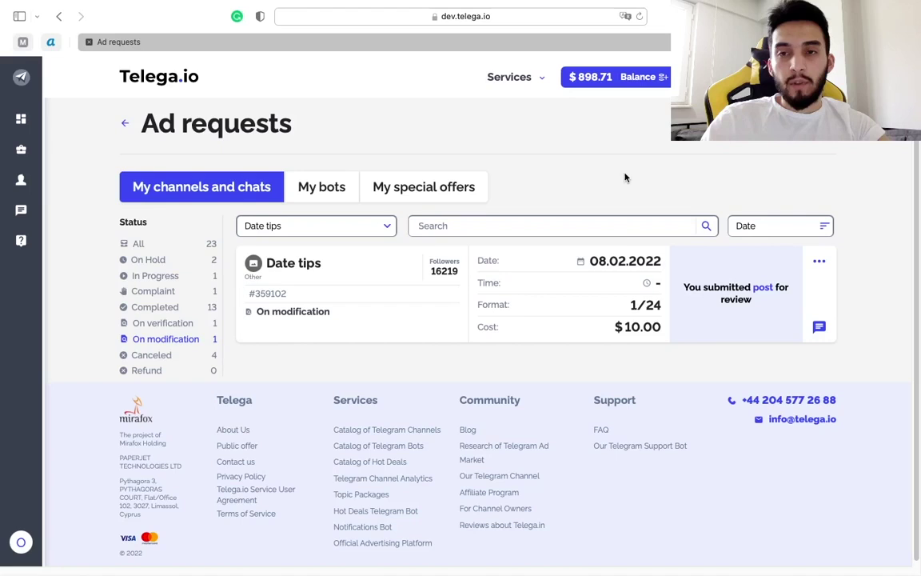
- Filter to Canceled and review the four cards' reasons, like non-thematic advertising and ignored by channel owner
left_click(152, 356)
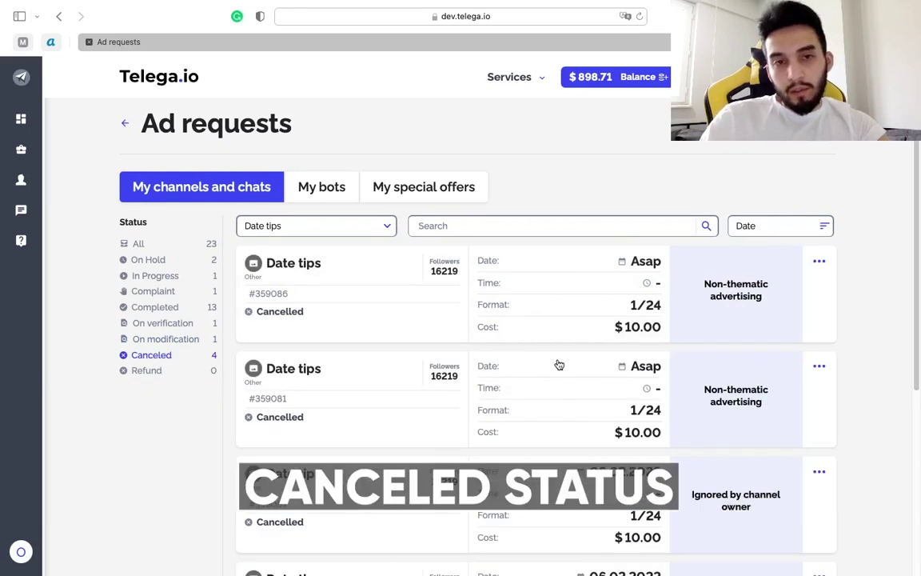
scroll(586, 318, "down", 4)
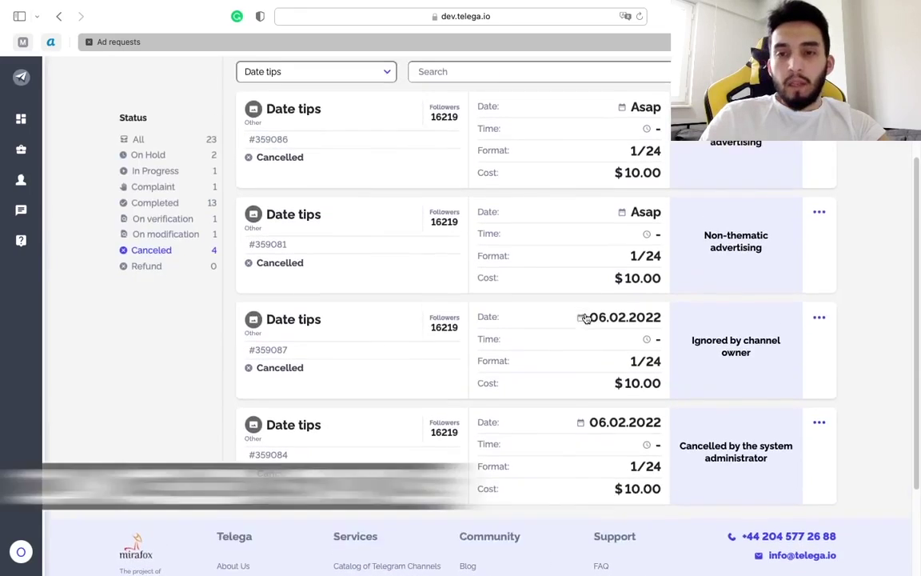
scroll(586, 319, "up", 2)
scroll(546, 384, "up", 1)
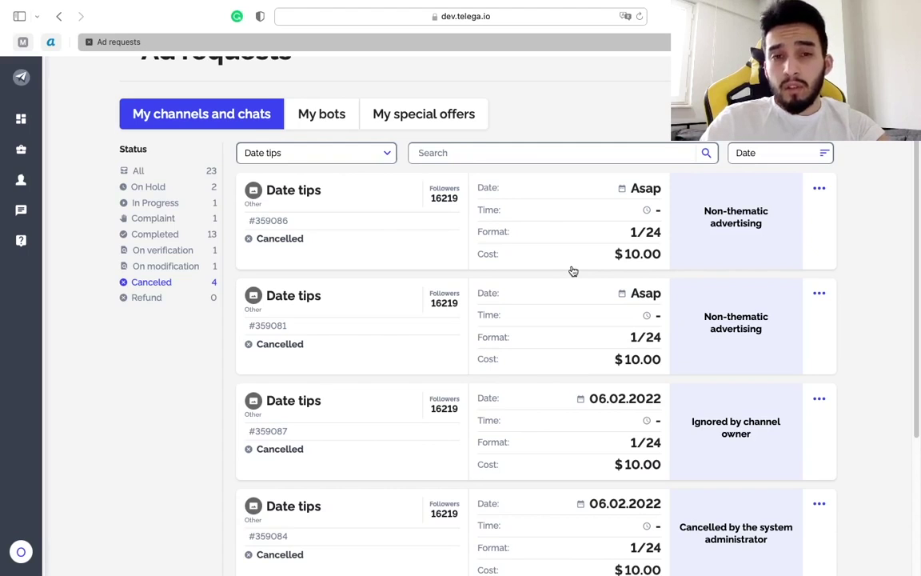
scroll(573, 271, "down", 2)
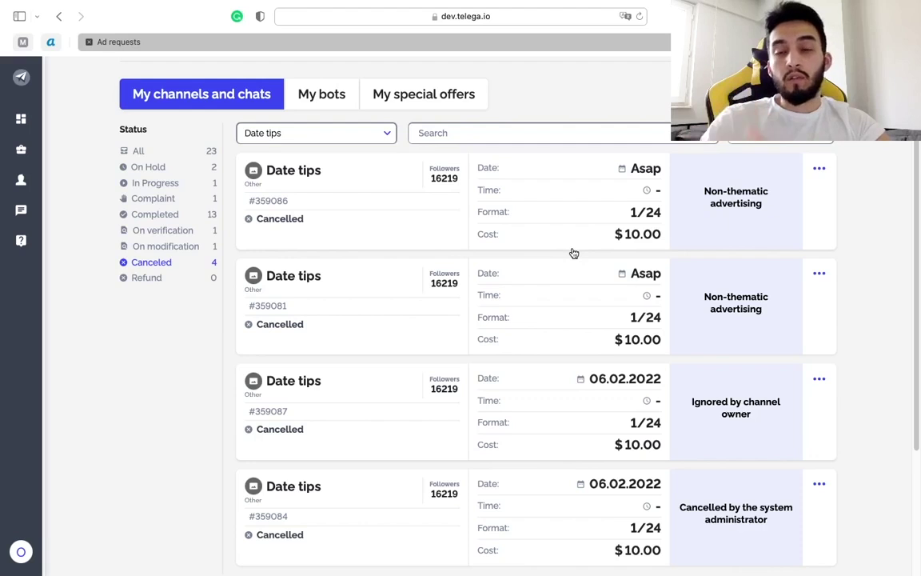
scroll(574, 253, "down", 2)
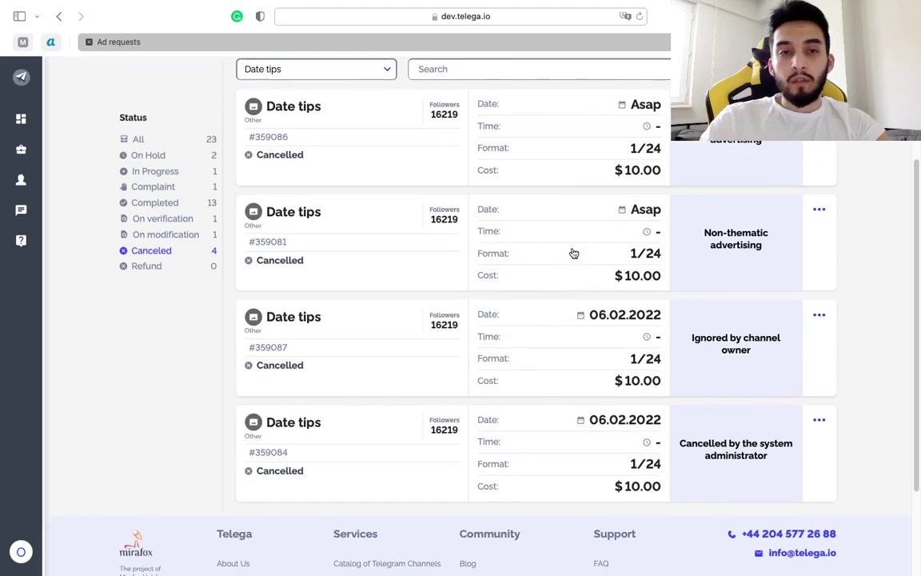
scroll(551, 323, "up", 4)
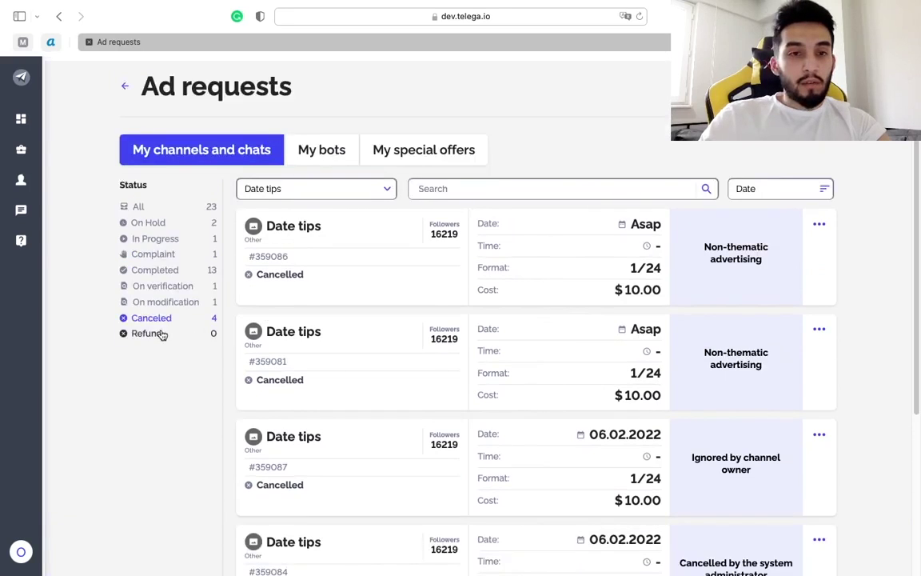
scroll(556, 371, "down", 2)
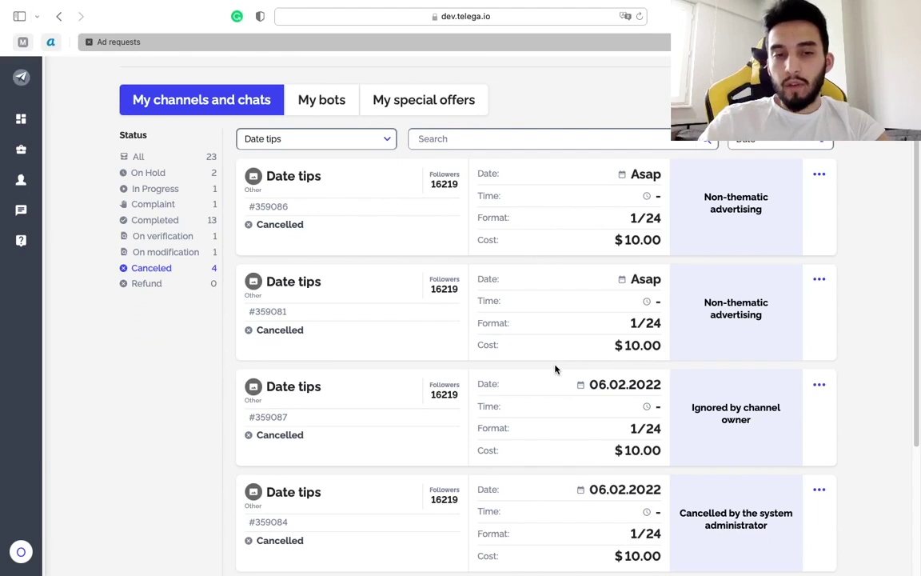
scroll(555, 369, "down", 2)
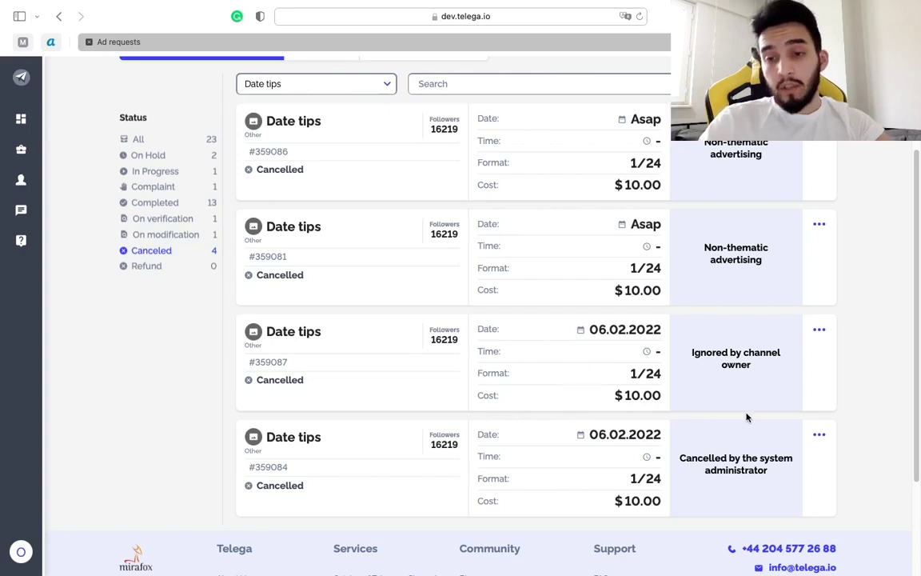
scroll(450, 354, "up", 2)
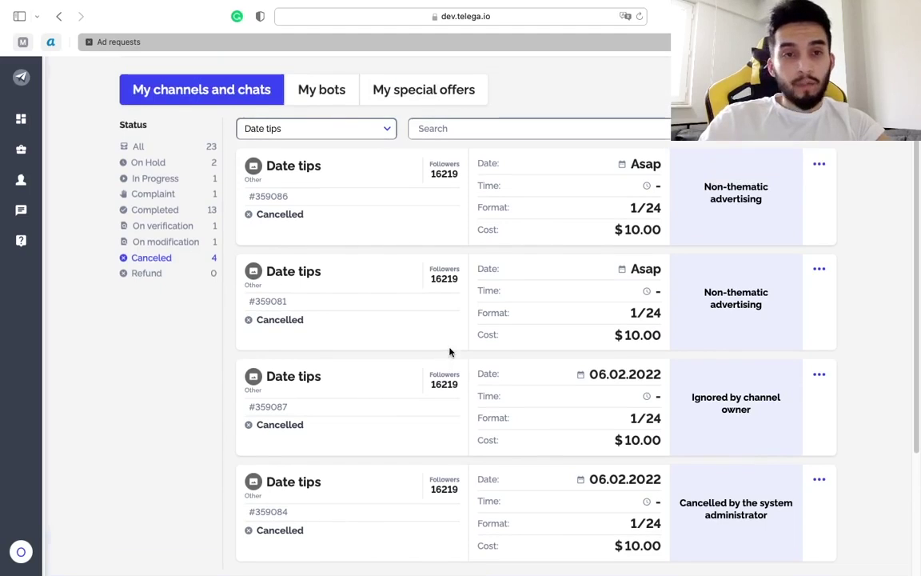
scroll(450, 351, "up", 2)
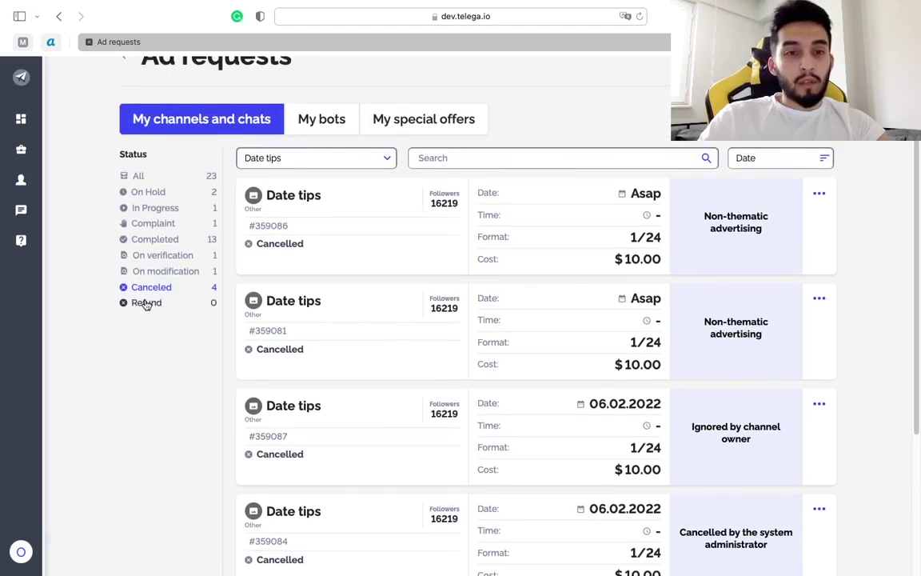
- Filter the Date tips ad requests to Refund, which shows an empty list with count 0
left_click(147, 303)
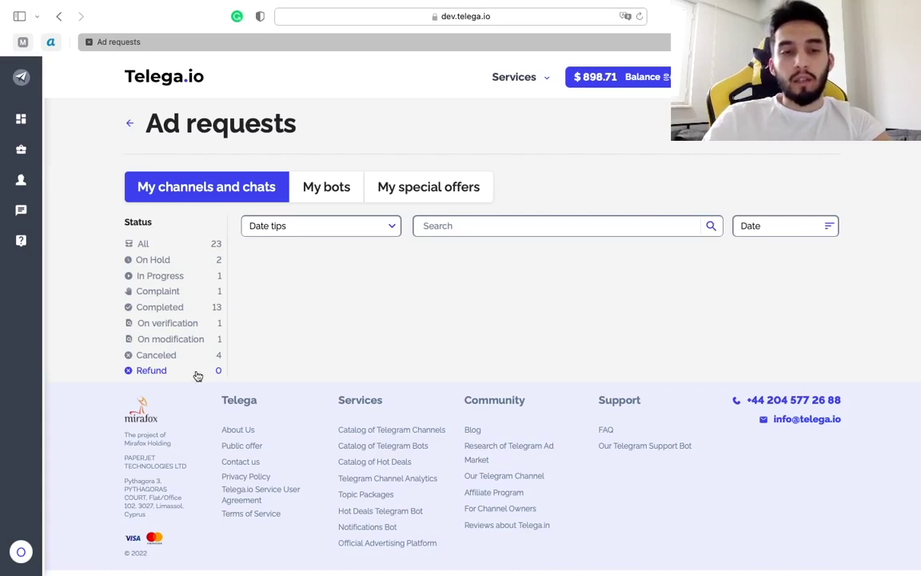
- Reset the Status filter to All, listing all 23 Date tips ad requests
left_click(162, 244)
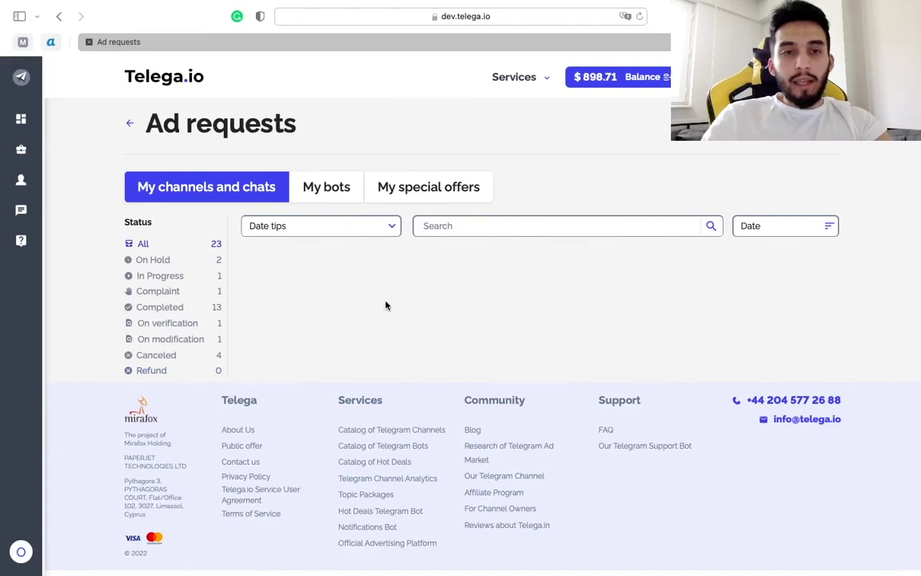